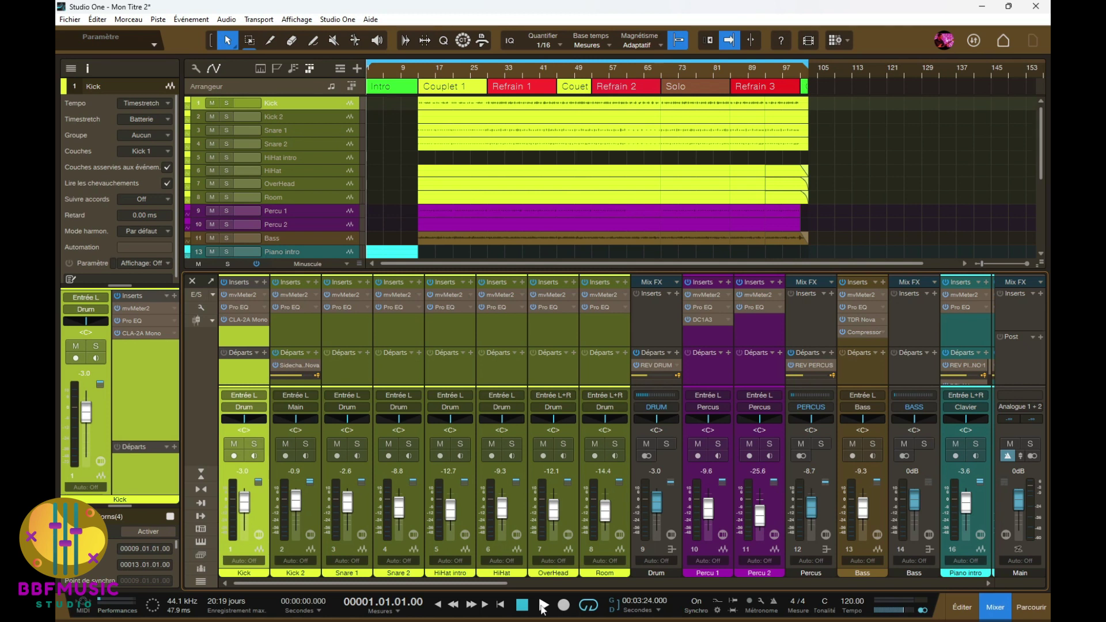
Play the song from the start and examine the arrangement's tracks from Kick to Choeurs refrain H during playback
{"action": "left_click", "coordinate": [543, 606]}
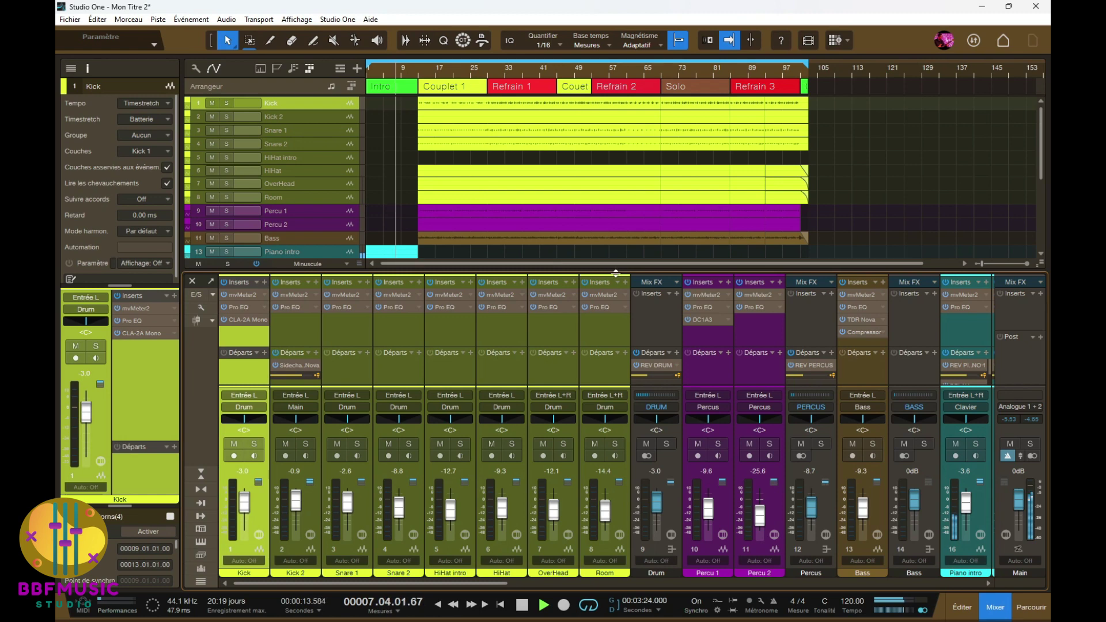
{"action": "scroll", "coordinate": [726, 184], "scroll_direction": "down", "scroll_amount": 2}
{"action": "scroll", "coordinate": [726, 184], "scroll_direction": "down", "scroll_amount": 6}
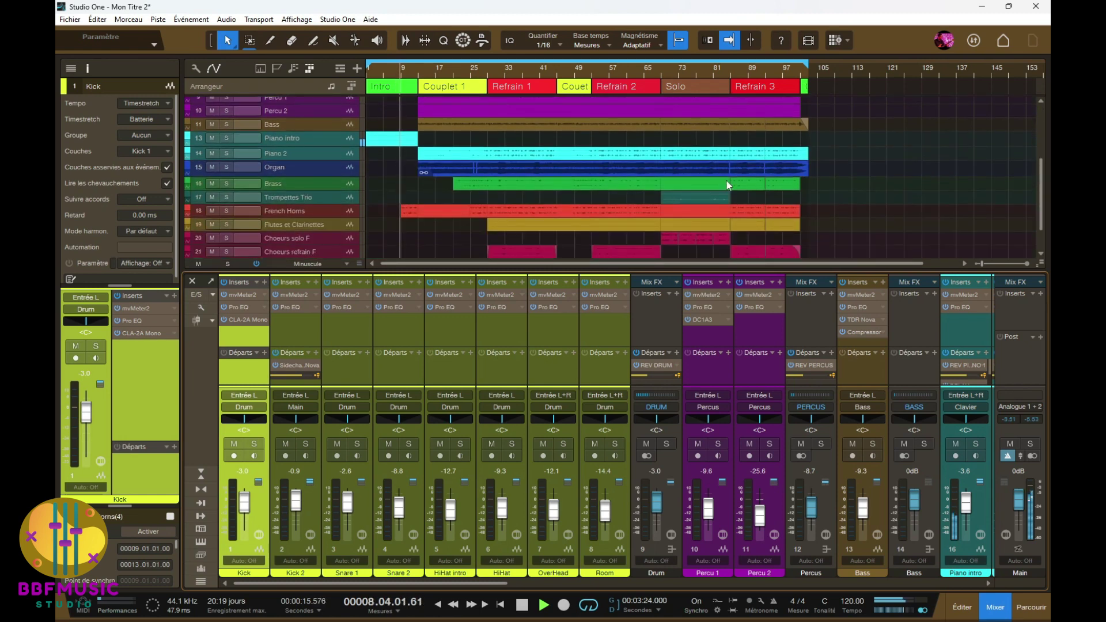
{"action": "scroll", "coordinate": [727, 183], "scroll_direction": "up", "scroll_amount": 5}
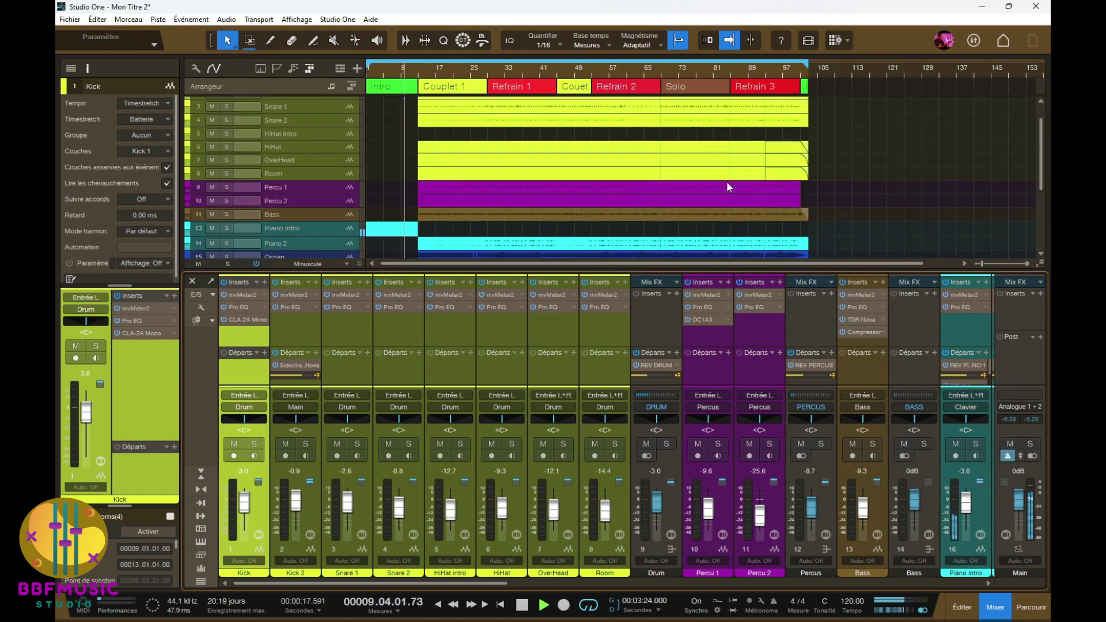
{"action": "scroll", "coordinate": [727, 185], "scroll_direction": "down", "scroll_amount": 6}
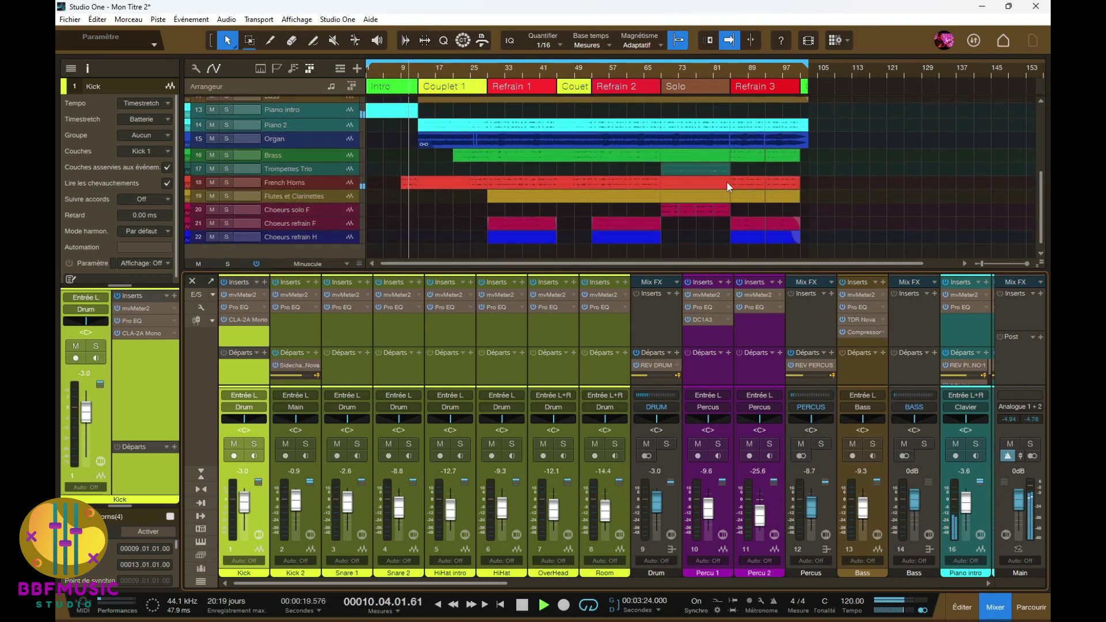
{"action": "scroll", "coordinate": [745, 198], "scroll_direction": "up", "scroll_amount": 4}
{"action": "scroll", "coordinate": [745, 199], "scroll_direction": "up", "scroll_amount": 1}
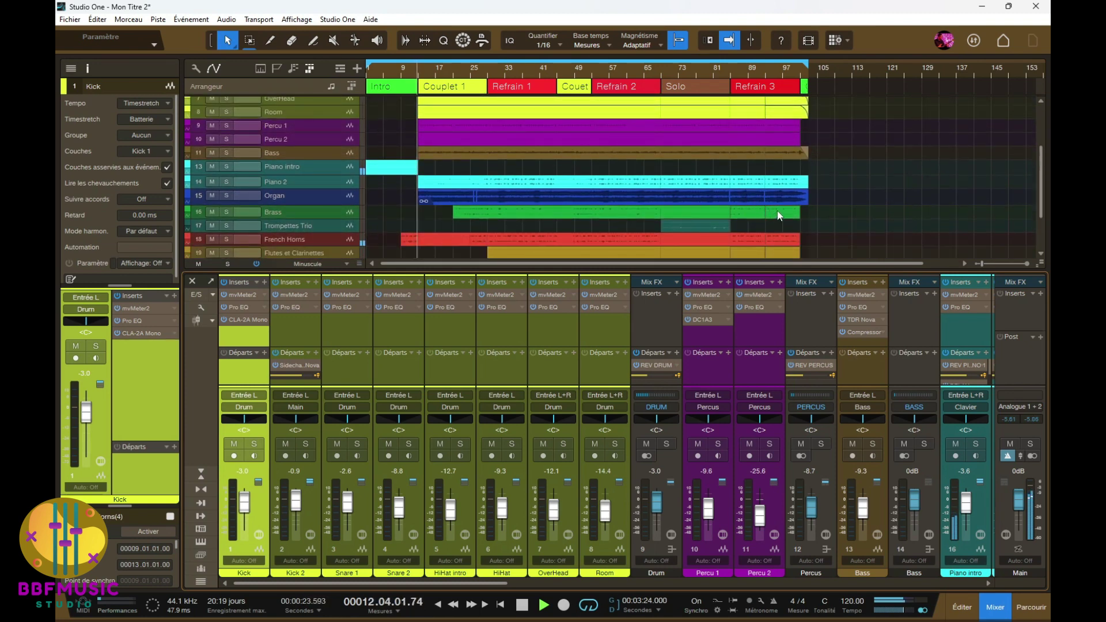
{"action": "scroll", "coordinate": [779, 210], "scroll_direction": "up", "scroll_amount": 2}
{"action": "scroll", "coordinate": [780, 216], "scroll_direction": "up", "scroll_amount": 3}
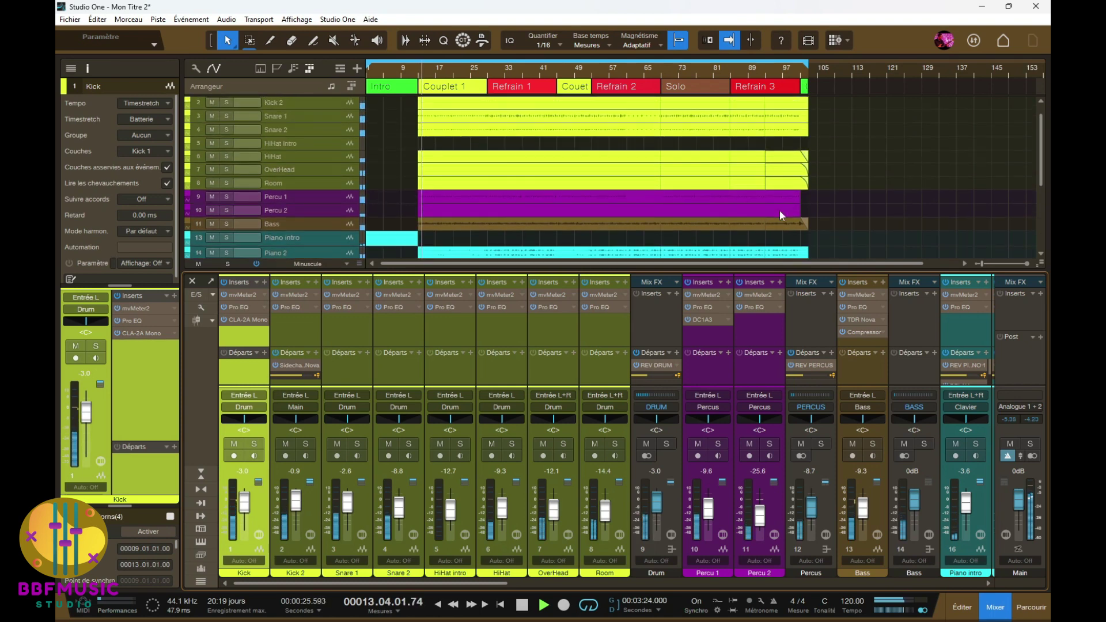
{"action": "scroll", "coordinate": [781, 215], "scroll_direction": "up", "scroll_amount": 1}
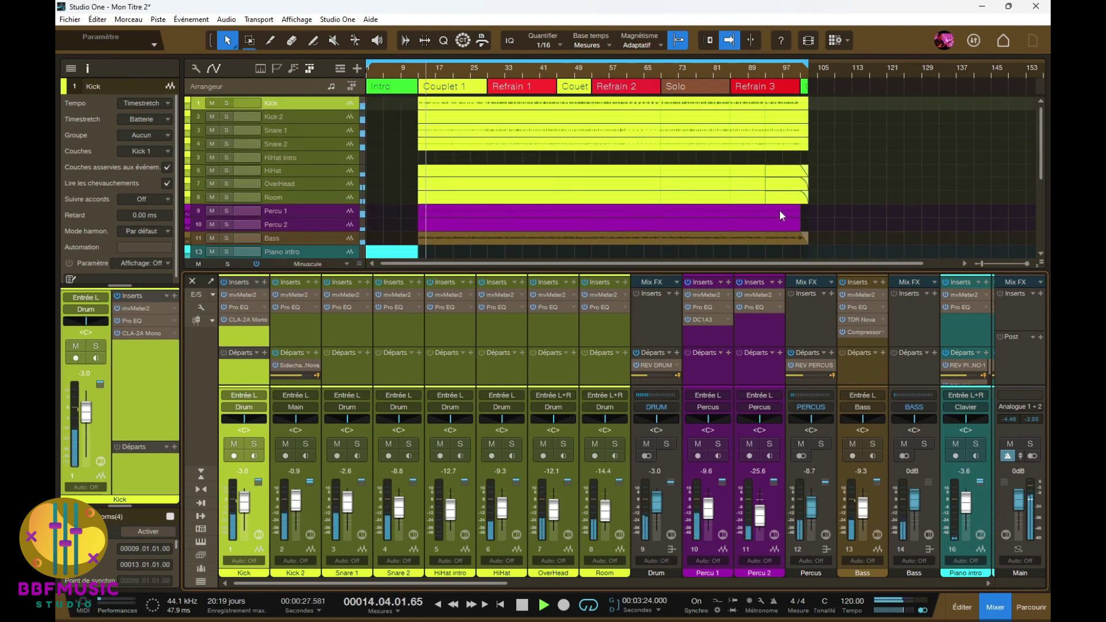
{"action": "scroll", "coordinate": [878, 202], "scroll_direction": "down", "scroll_amount": 1}
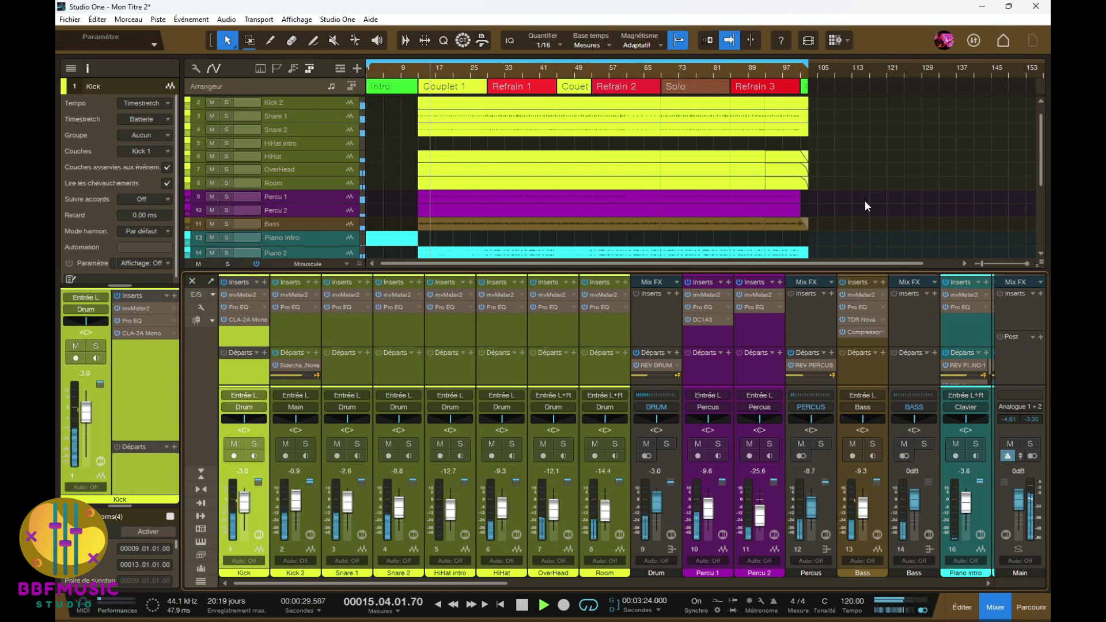
{"action": "scroll", "coordinate": [865, 200], "scroll_direction": "down", "scroll_amount": 3}
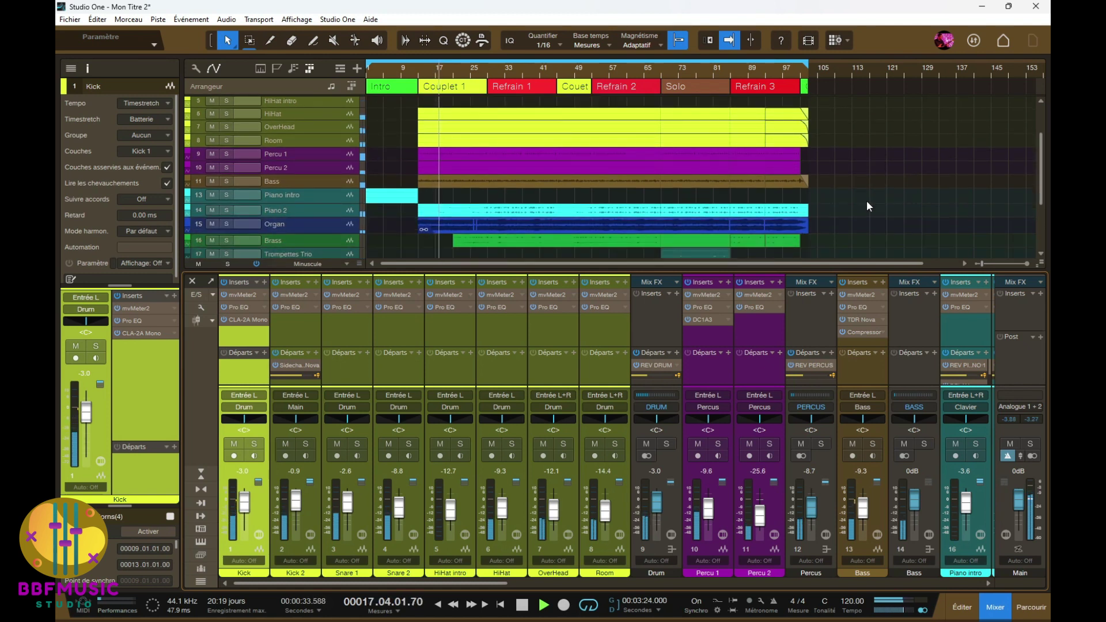
{"action": "scroll", "coordinate": [866, 200], "scroll_direction": "down", "scroll_amount": 1}
{"action": "scroll", "coordinate": [866, 200], "scroll_direction": "up", "scroll_amount": 1}
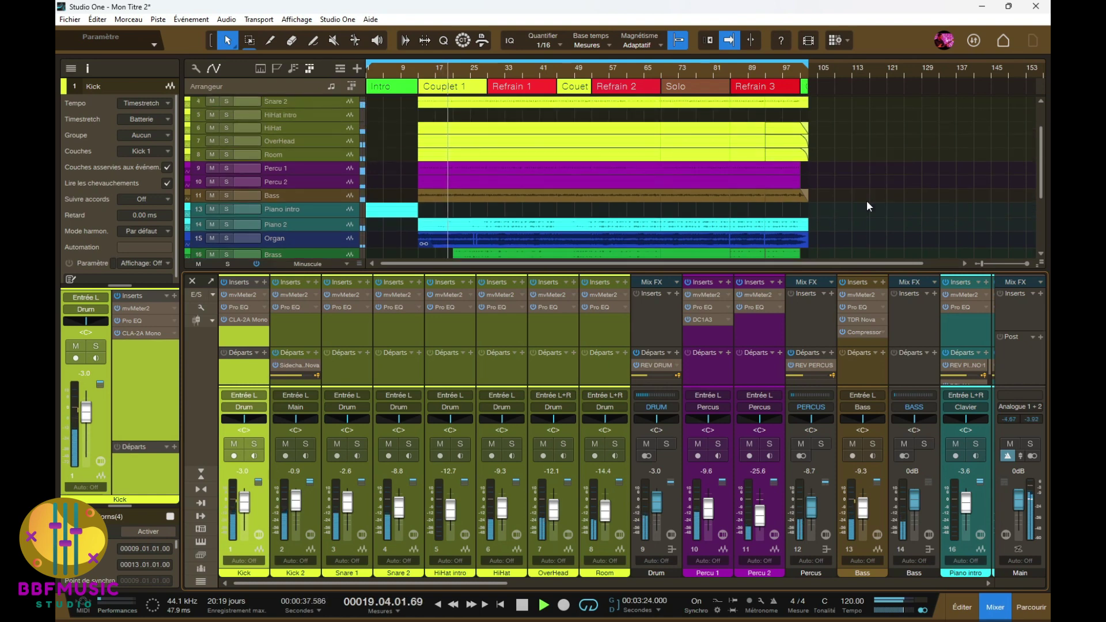
{"action": "scroll", "coordinate": [866, 201], "scroll_direction": "up", "scroll_amount": 4}
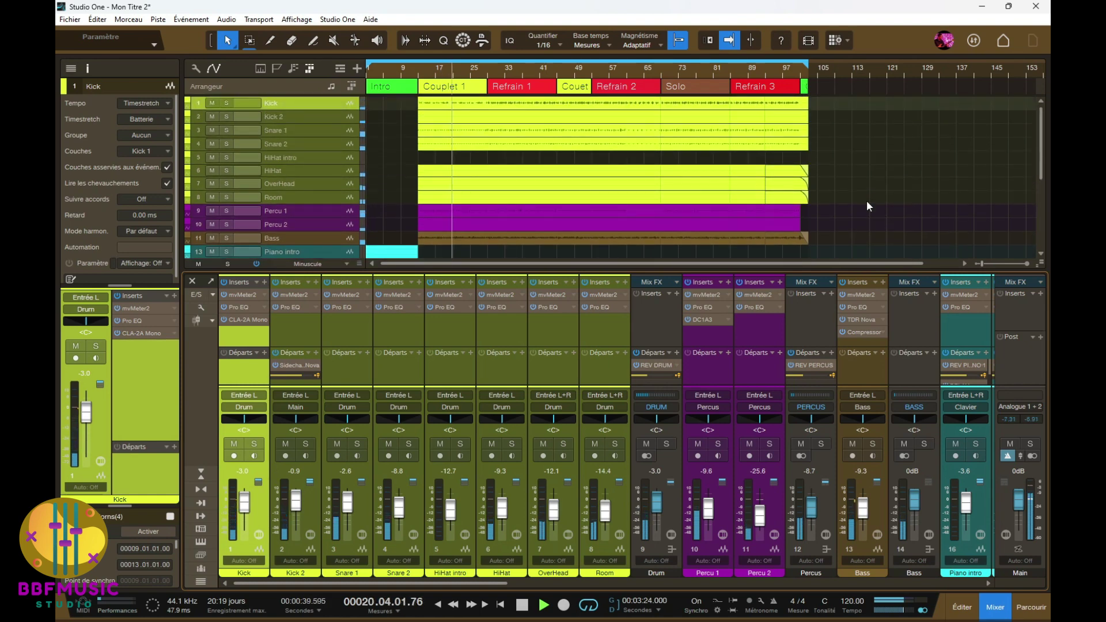
{"action": "scroll", "coordinate": [868, 201], "scroll_direction": "down", "scroll_amount": 1}
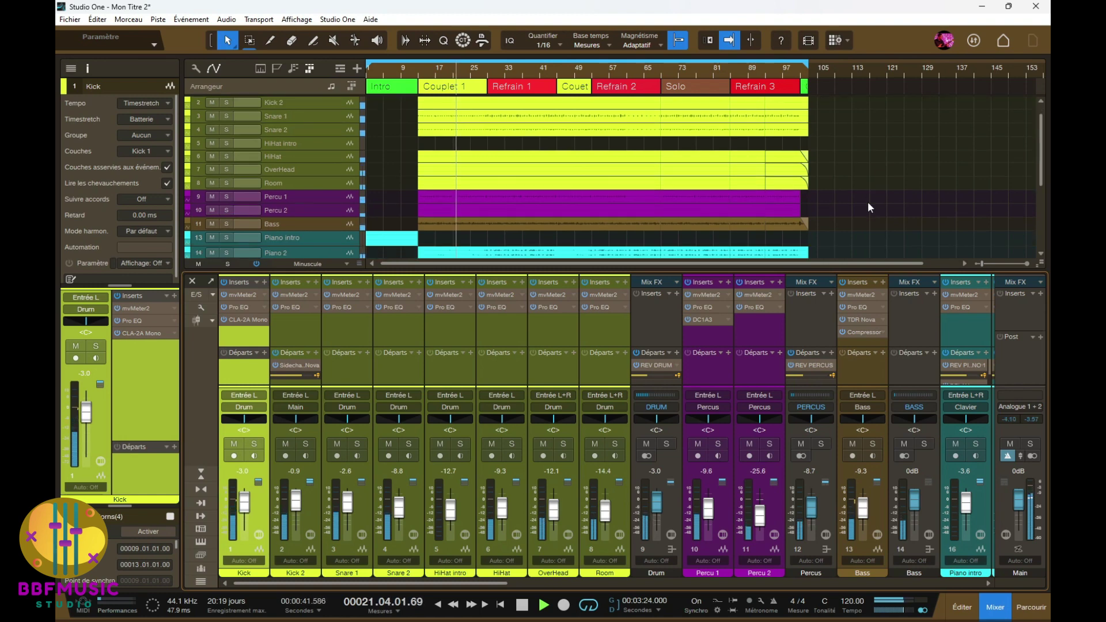
{"action": "scroll", "coordinate": [868, 202], "scroll_direction": "up", "scroll_amount": 1}
{"action": "scroll", "coordinate": [868, 202], "scroll_direction": "down", "scroll_amount": 12}
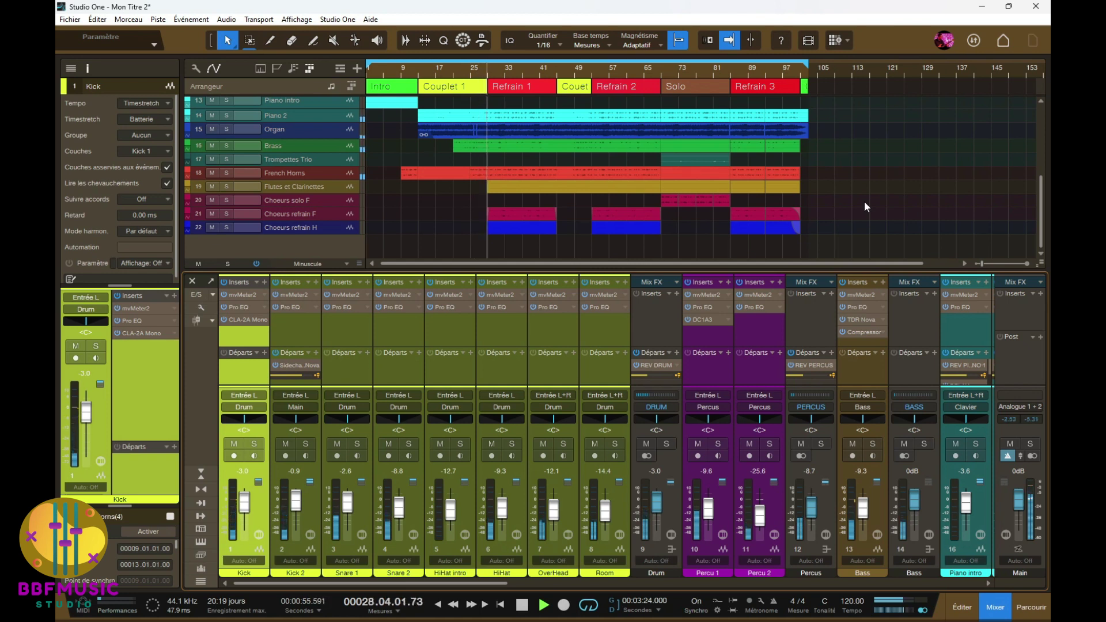
{"action": "scroll", "coordinate": [864, 201], "scroll_direction": "up", "scroll_amount": 4}
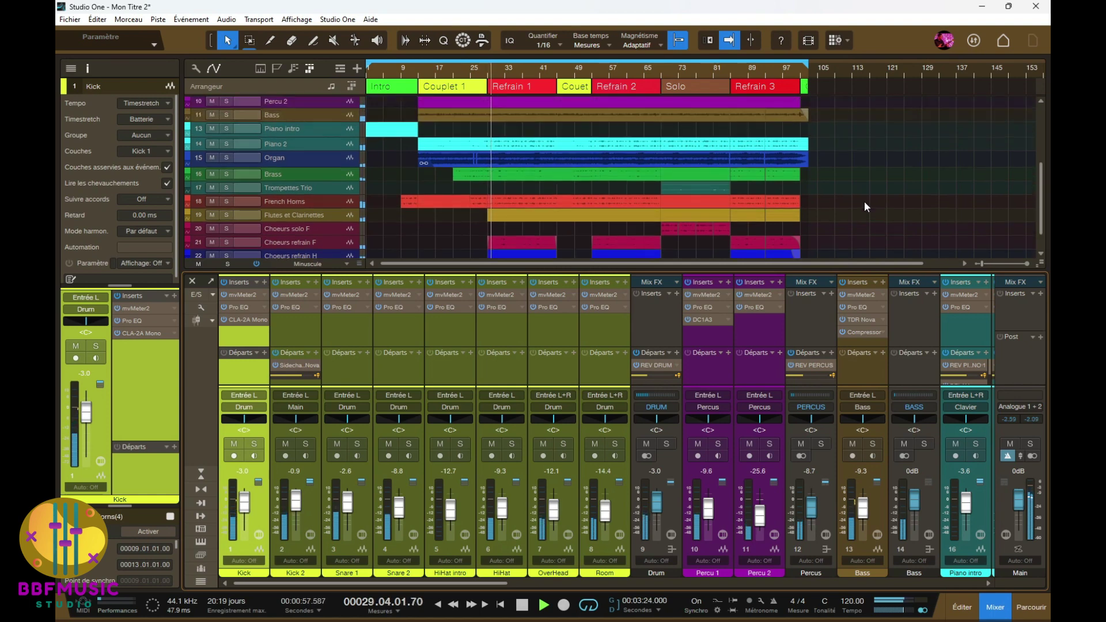
{"action": "scroll", "coordinate": [864, 207], "scroll_direction": "up", "scroll_amount": 1}
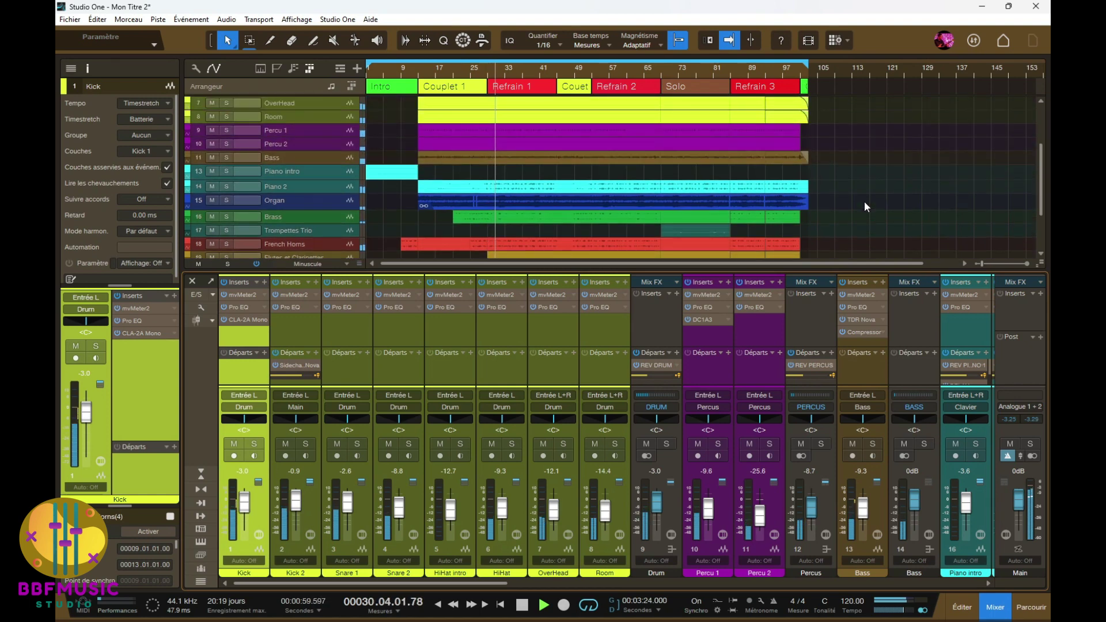
{"action": "scroll", "coordinate": [864, 202], "scroll_direction": "up", "scroll_amount": 2}
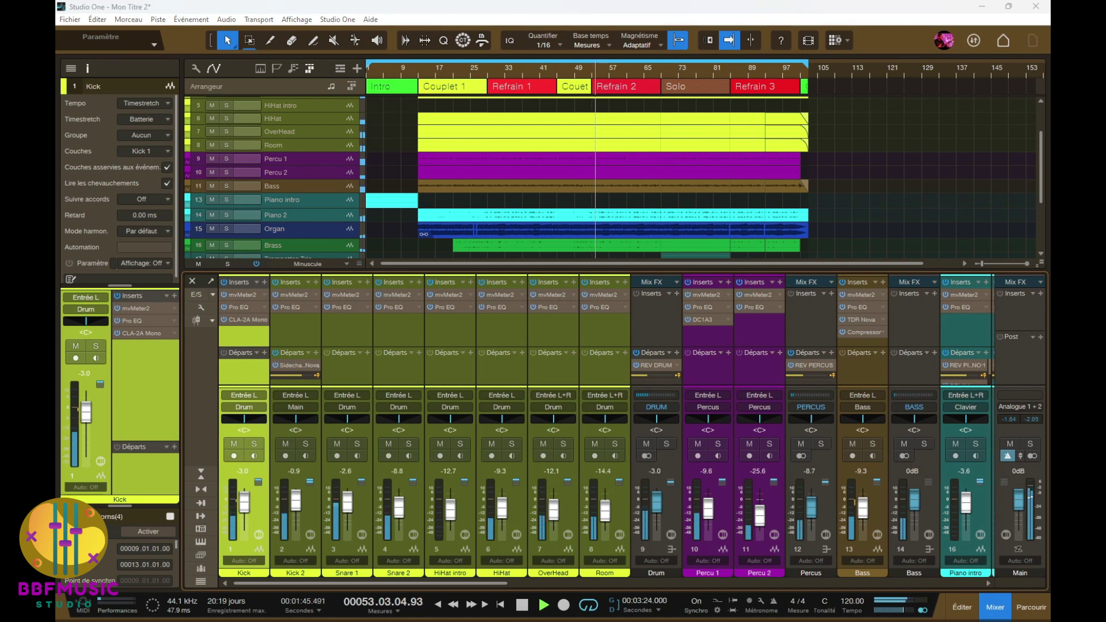
Extend the end of the loop range to bar 105, for a length of 3:28
{"action": "mouse_move", "coordinate": [300, 619]}
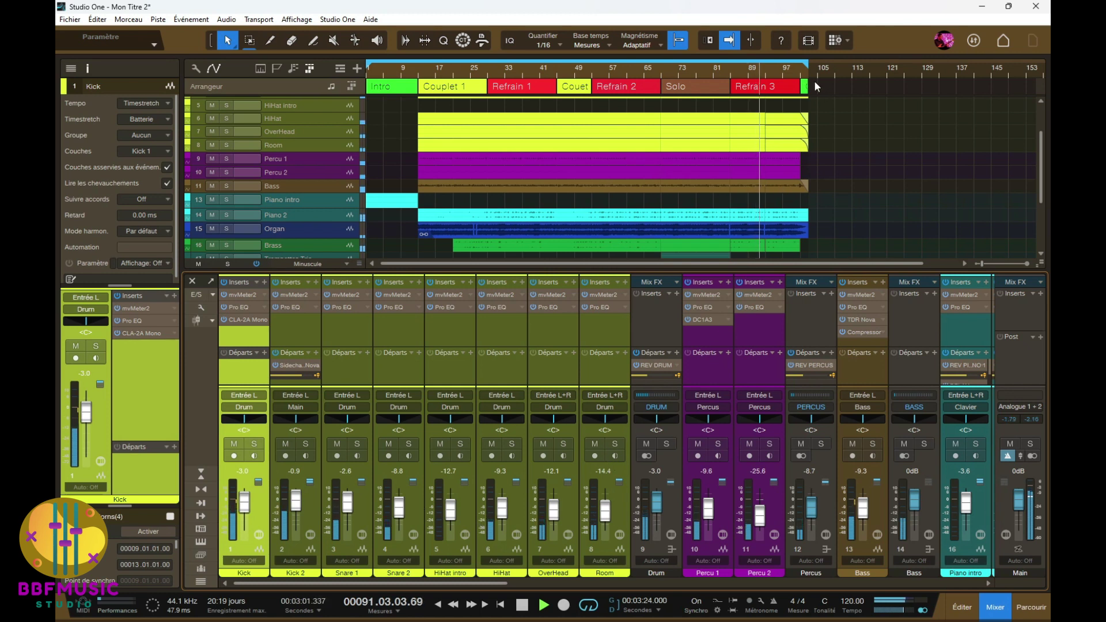
{"action": "left_click_drag", "start_coordinate": [808, 64], "coordinate": [817, 64]}
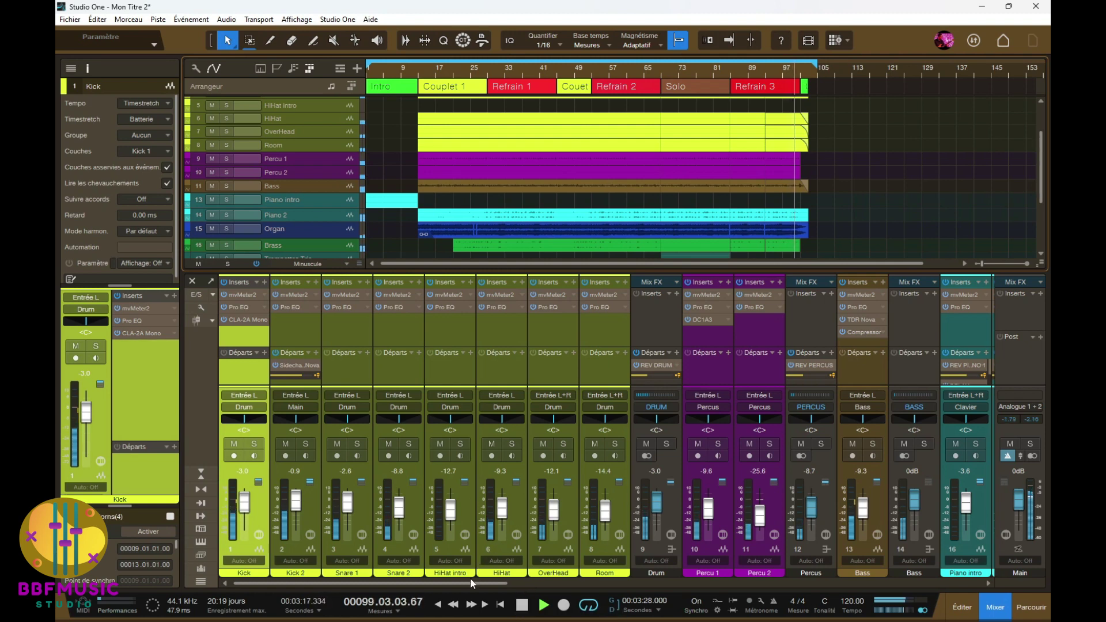
Review the mixer's instrument, bus, reverb and MASTER channels, and stop playback at the end of the song
{"action": "left_click_drag", "start_coordinate": [469, 583], "coordinate": [703, 589]}
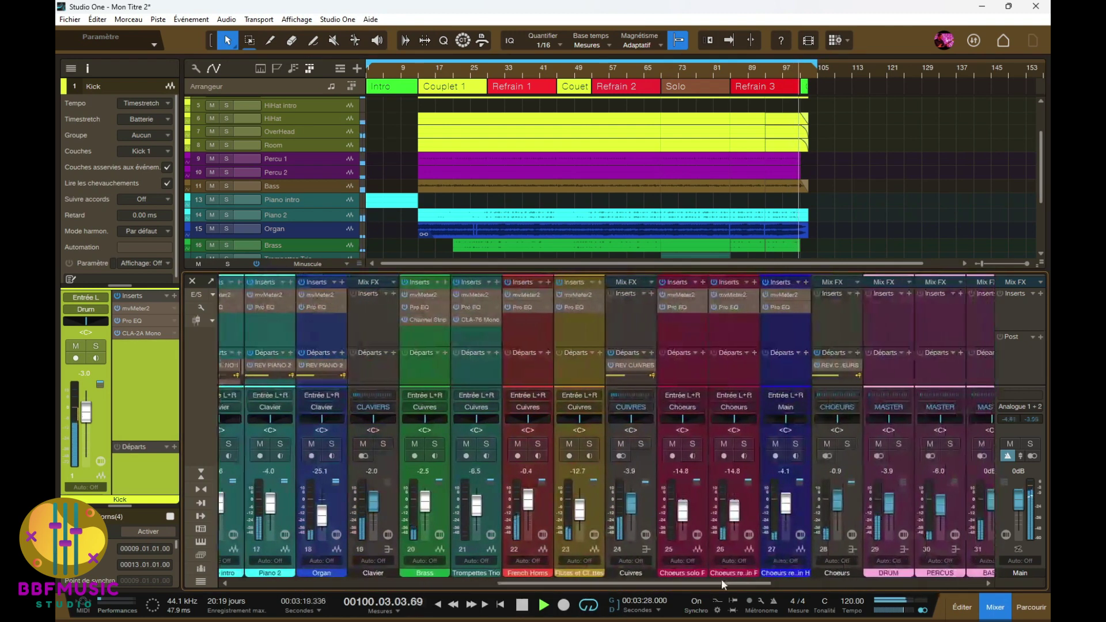
{"action": "left_click_drag", "start_coordinate": [606, 584], "coordinate": [810, 588]}
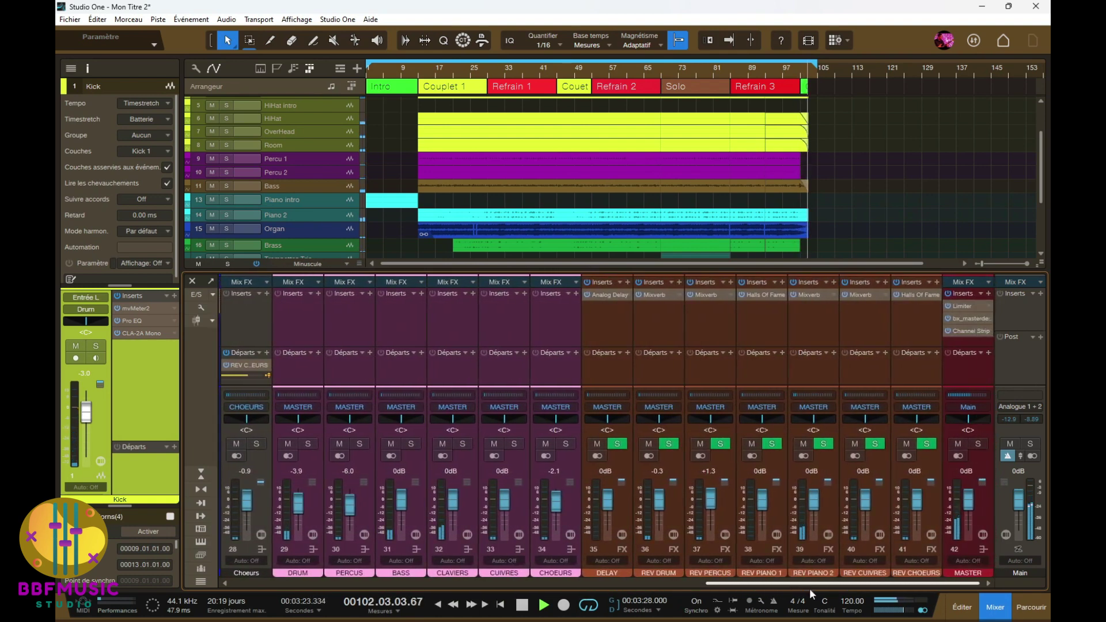
{"action": "left_click", "coordinate": [522, 605]}
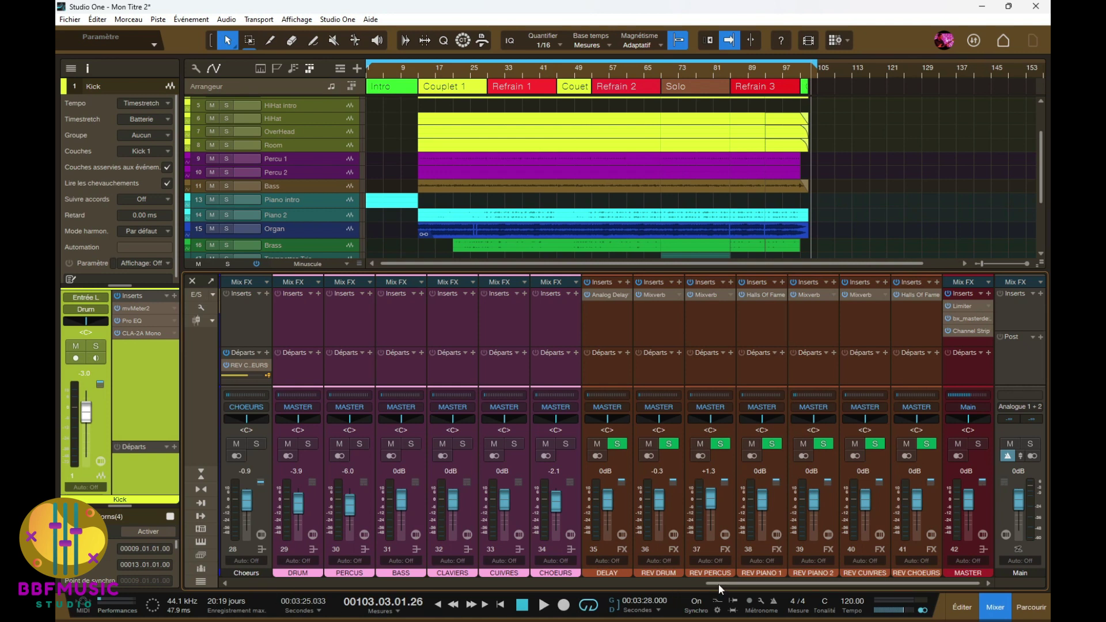
{"action": "left_click_drag", "start_coordinate": [718, 582], "coordinate": [236, 586]}
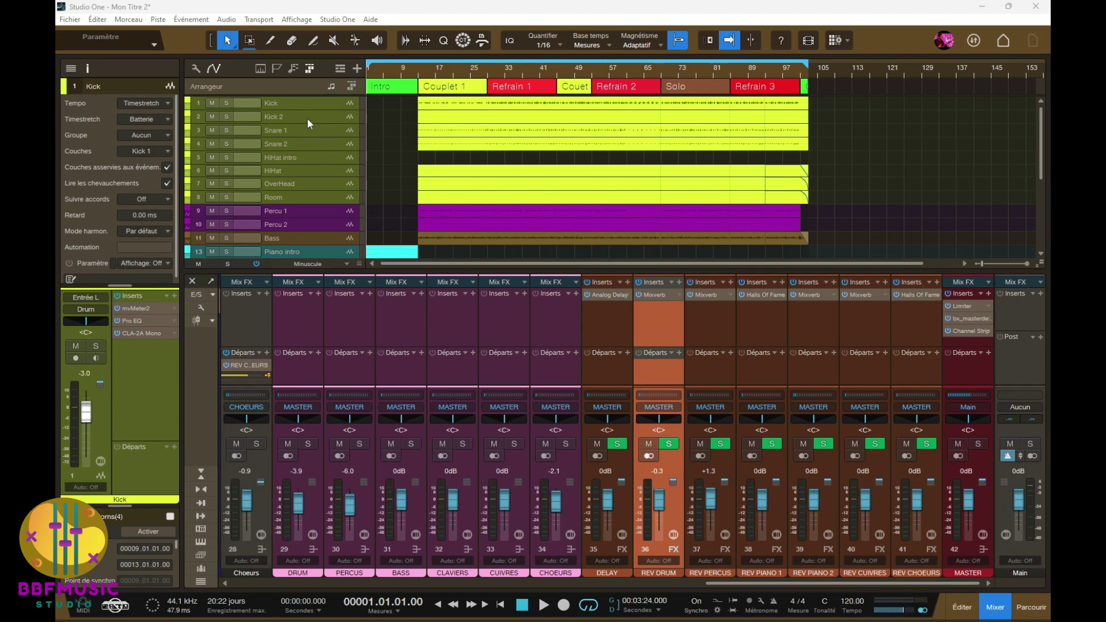
Examine all tracks in the arrangement from Kick to Choeurs refrain H for event start points and splits
{"action": "scroll", "coordinate": [307, 118], "scroll_direction": "down", "scroll_amount": 5}
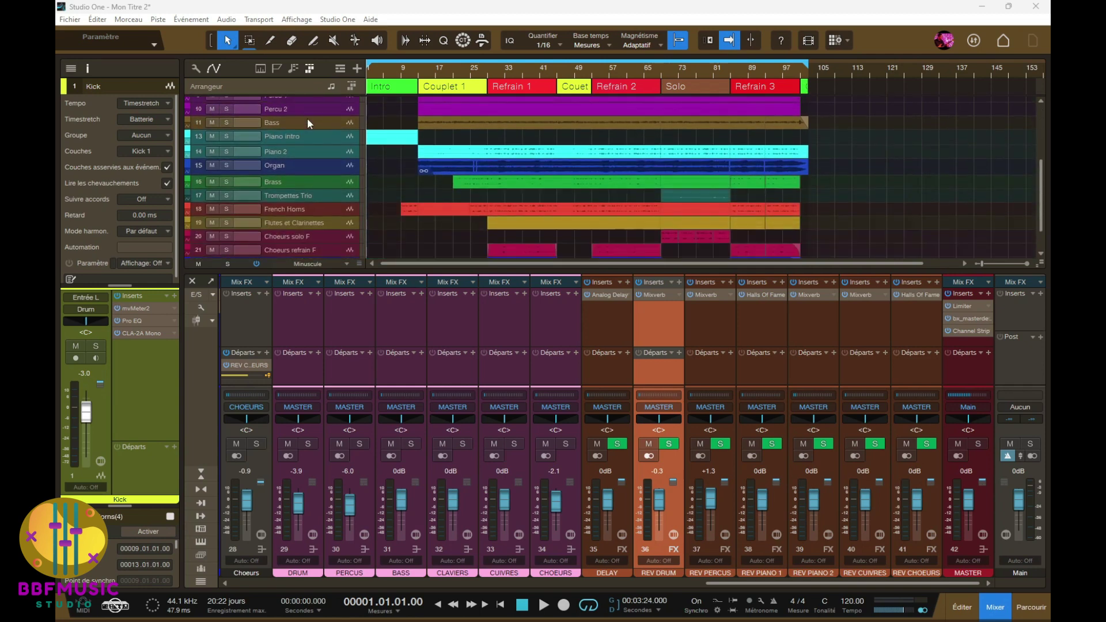
{"action": "scroll", "coordinate": [307, 123], "scroll_direction": "down", "scroll_amount": 2}
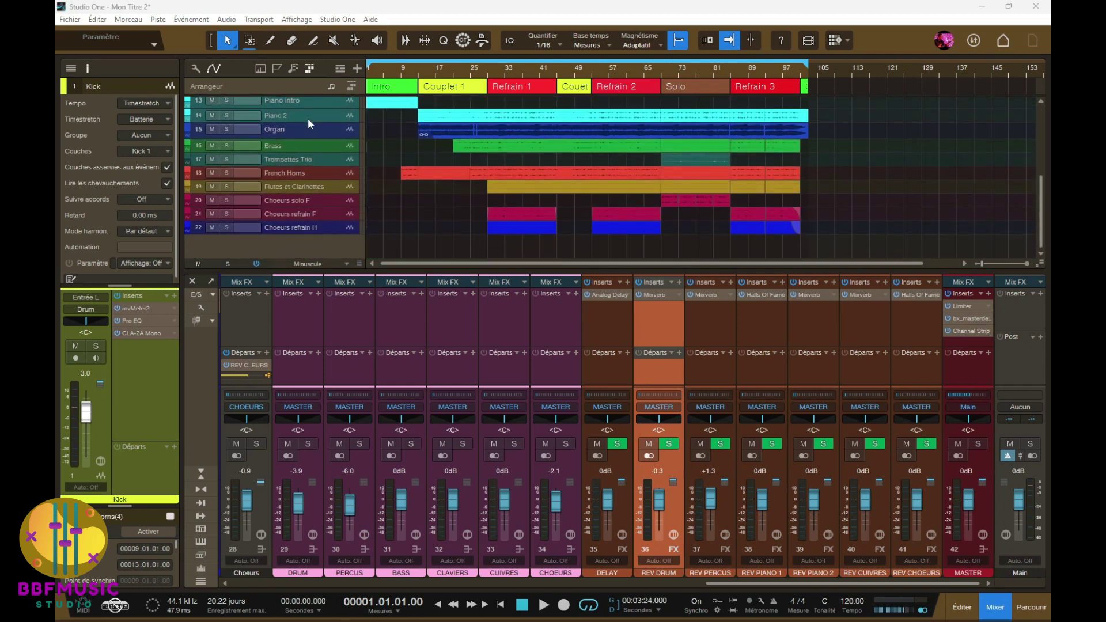
{"action": "scroll", "coordinate": [307, 118], "scroll_direction": "up", "scroll_amount": 6}
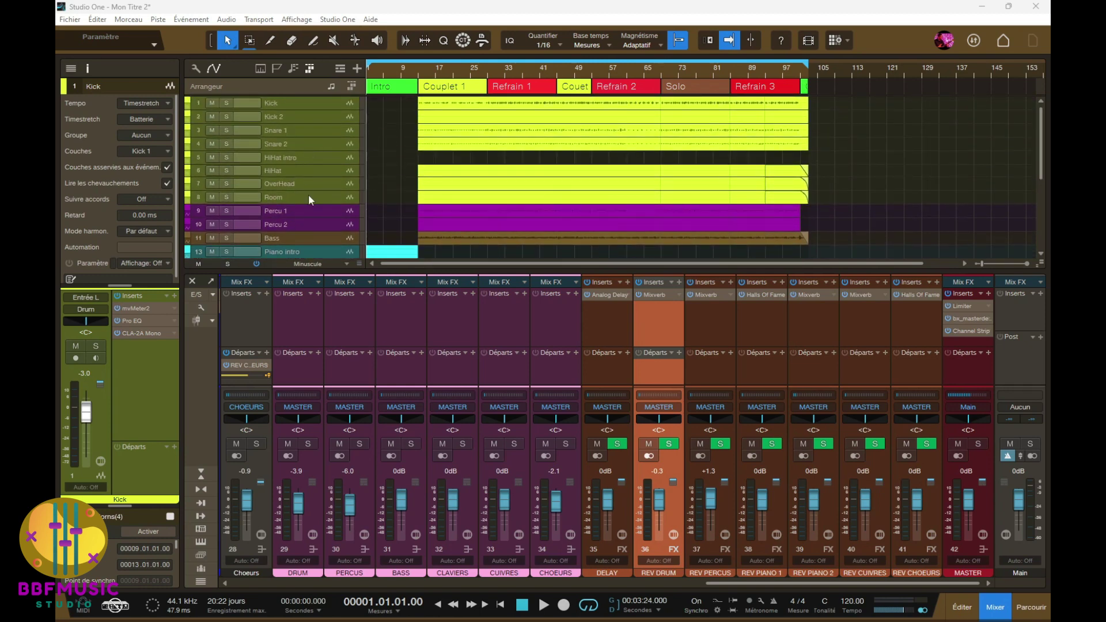
{"action": "scroll", "coordinate": [312, 199], "scroll_direction": "down", "scroll_amount": 6}
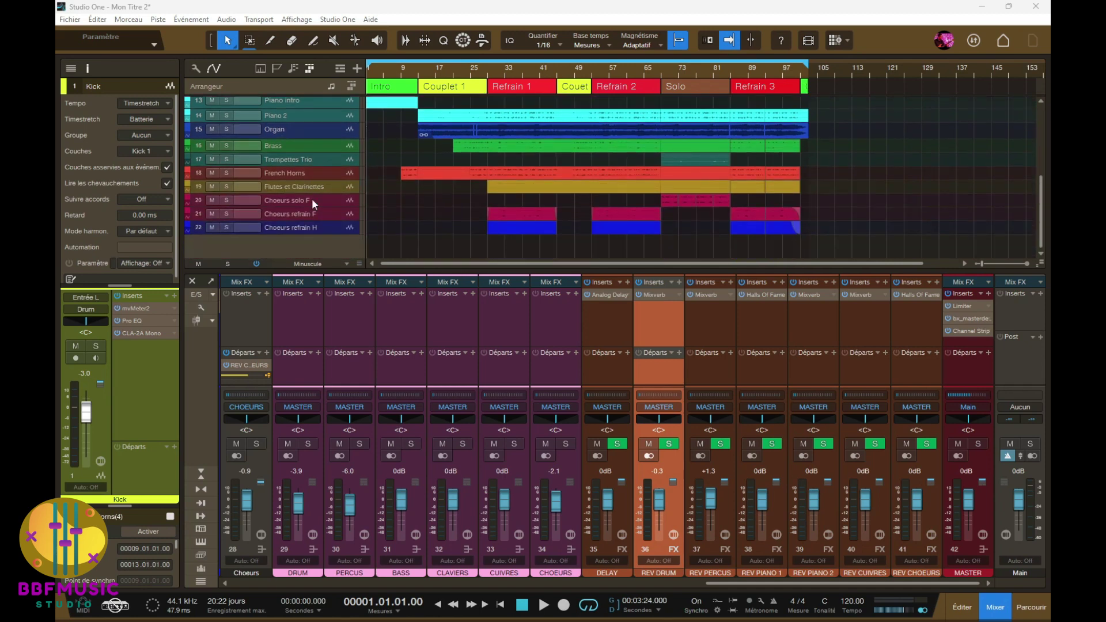
{"action": "scroll", "coordinate": [312, 199], "scroll_direction": "up", "scroll_amount": 6}
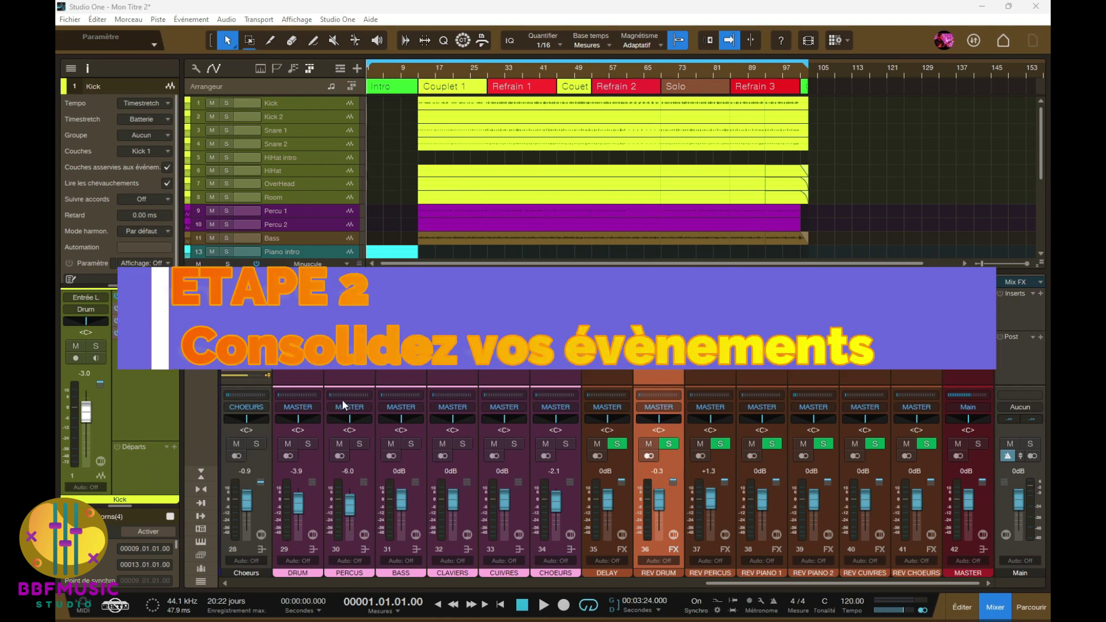
{"action": "scroll", "coordinate": [584, 198], "scroll_direction": "down", "scroll_amount": 6}
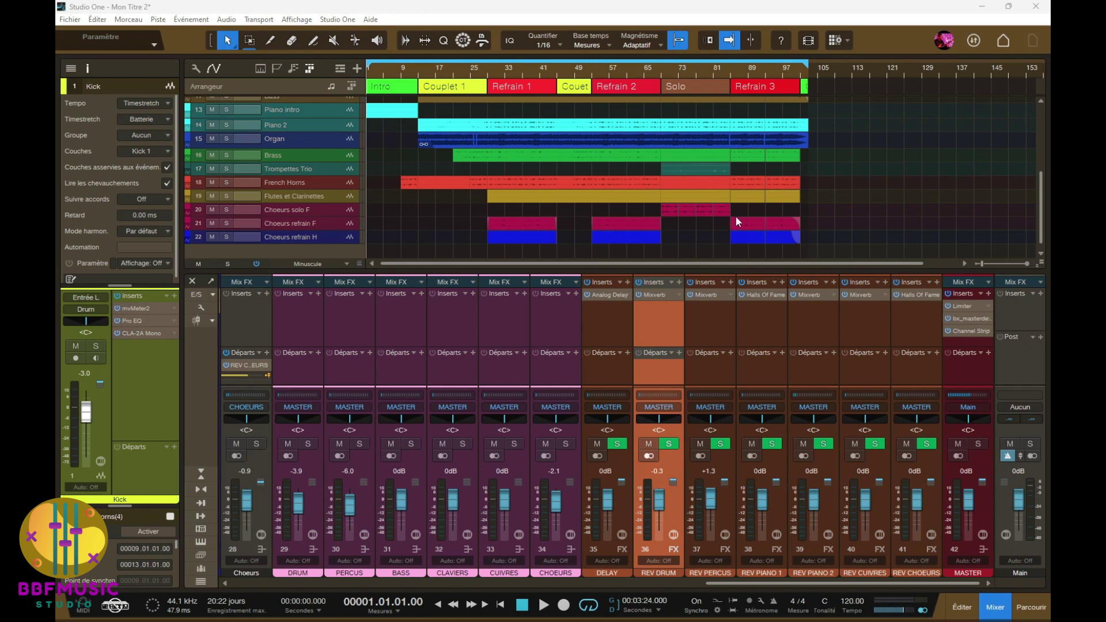
{"action": "scroll", "coordinate": [842, 205], "scroll_direction": "up", "scroll_amount": 6}
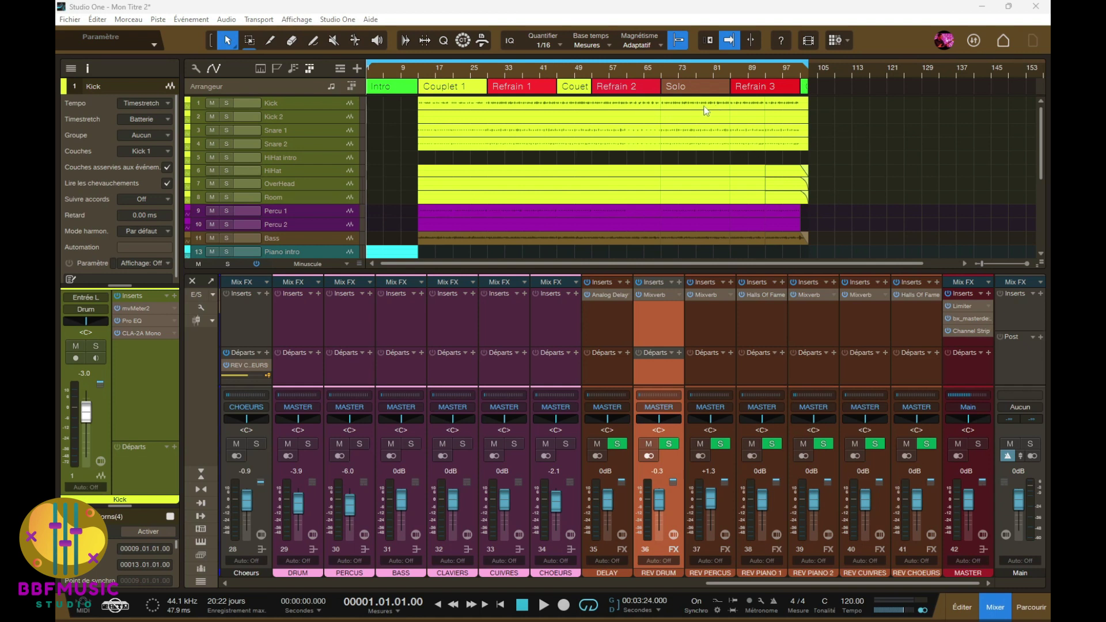
Select all the events on the Kick track and consolidate the selection
{"action": "left_click", "coordinate": [654, 104]}
{"action": "left_click_drag", "start_coordinate": [822, 106], "coordinate": [462, 106]}
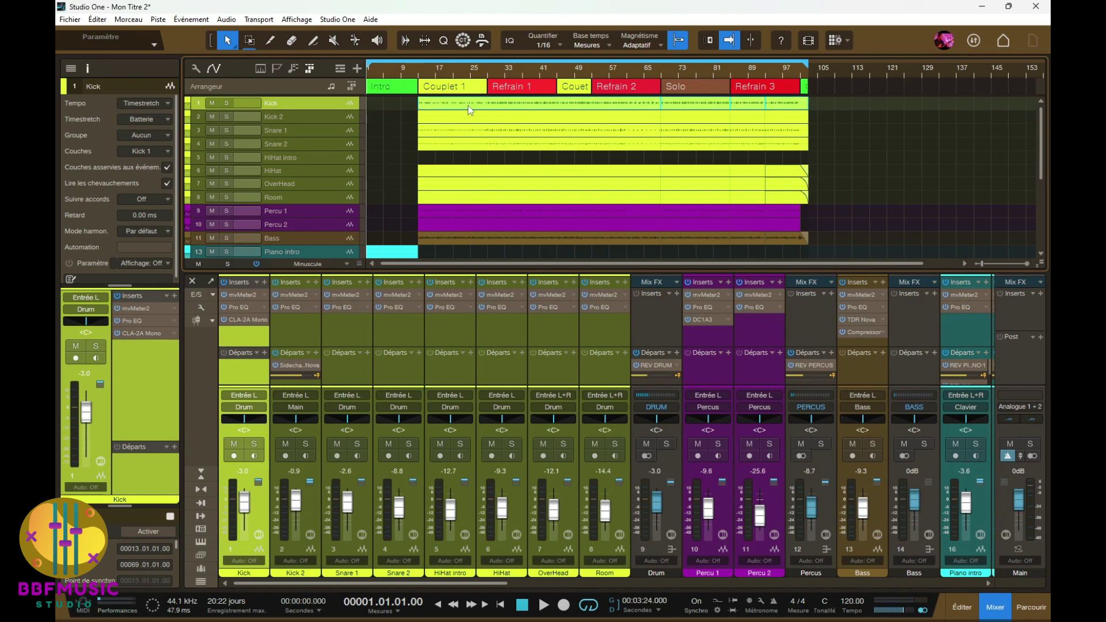
{"action": "right_click", "coordinate": [468, 107]}
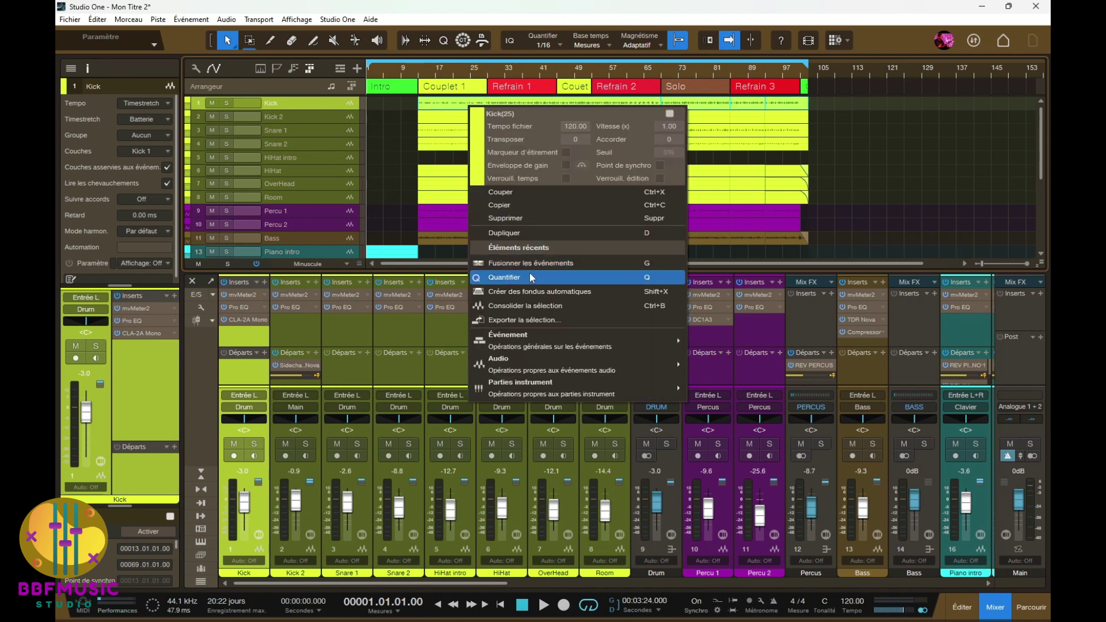
{"action": "left_click", "coordinate": [519, 307]}
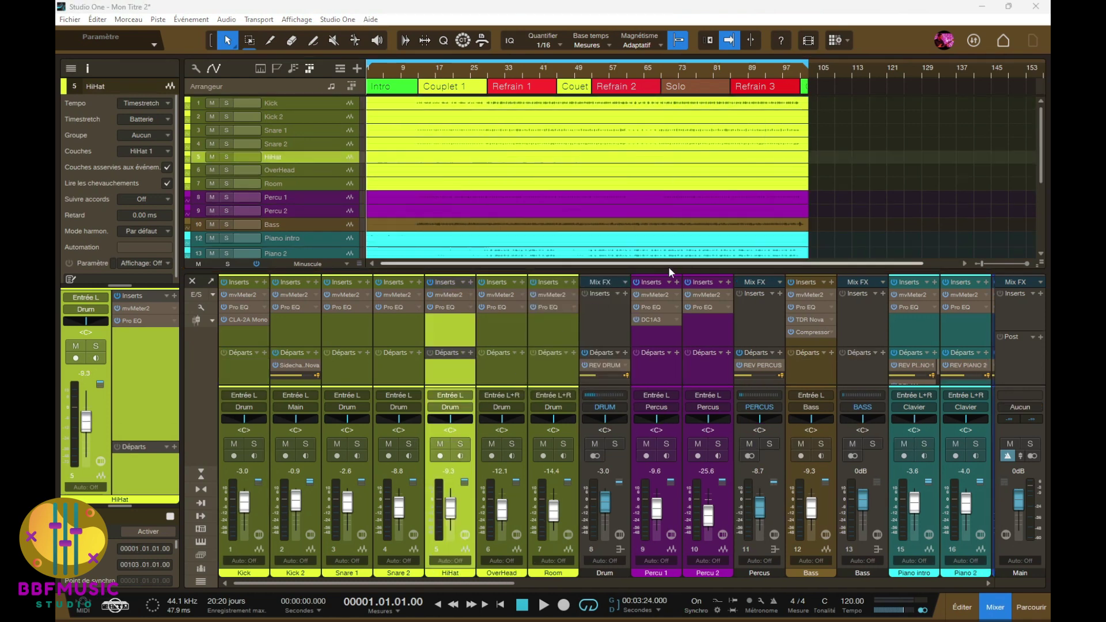
Check the consolidated tracks and extend the end of the loop range to bar 105, for a length of 3:28
{"action": "scroll", "coordinate": [852, 219], "scroll_direction": "down", "scroll_amount": 5}
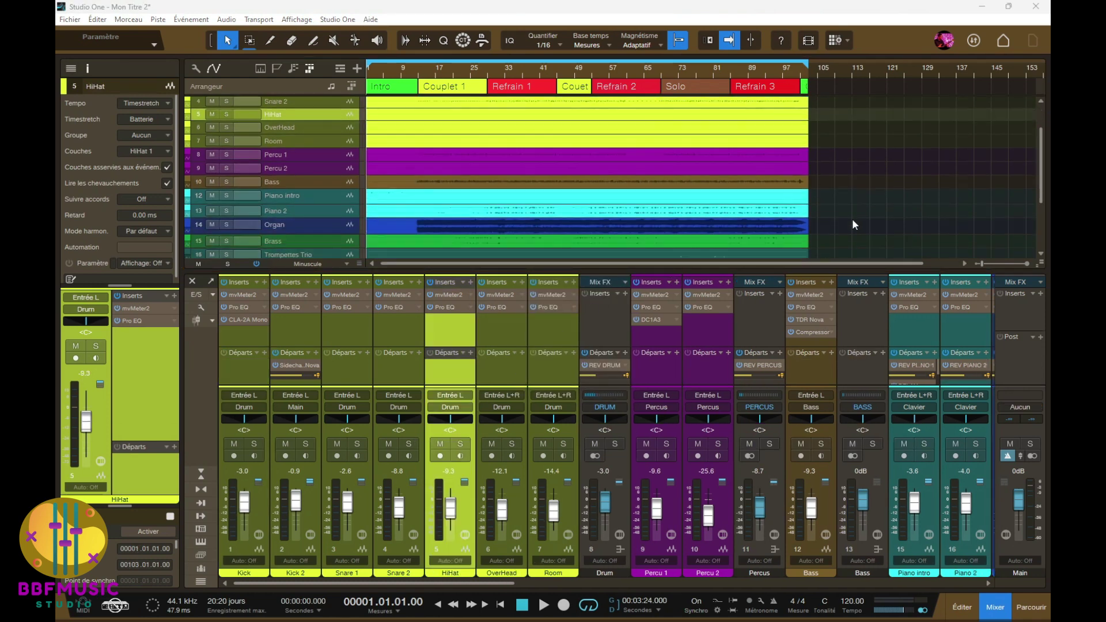
{"action": "scroll", "coordinate": [855, 217], "scroll_direction": "up", "scroll_amount": 5}
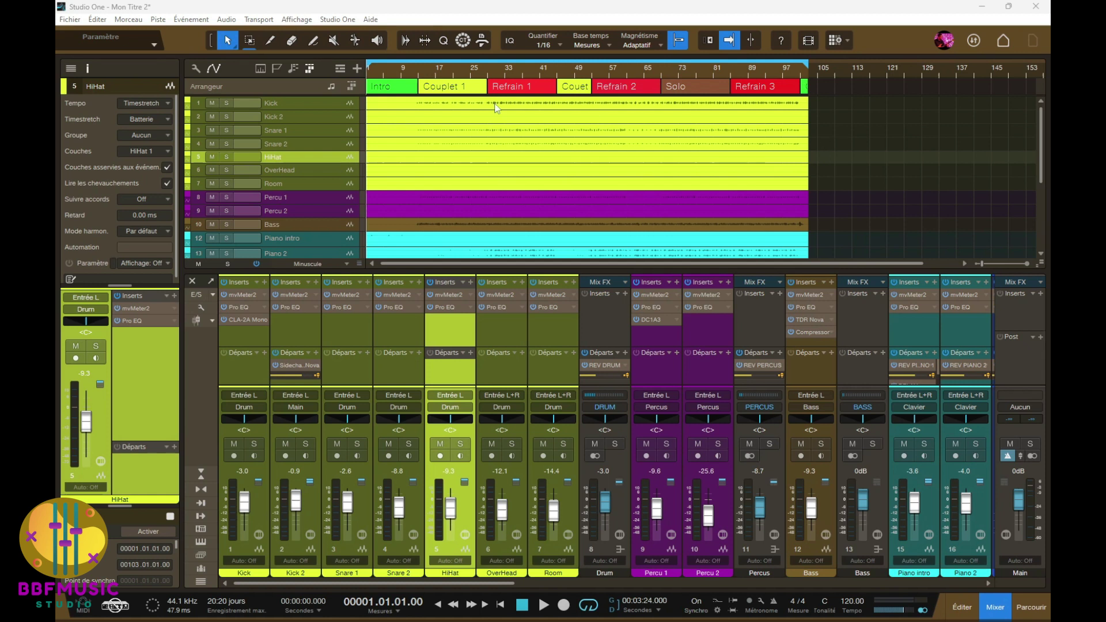
{"action": "left_click", "coordinate": [814, 65]}
{"action": "left_click_drag", "start_coordinate": [815, 65], "coordinate": [820, 65]}
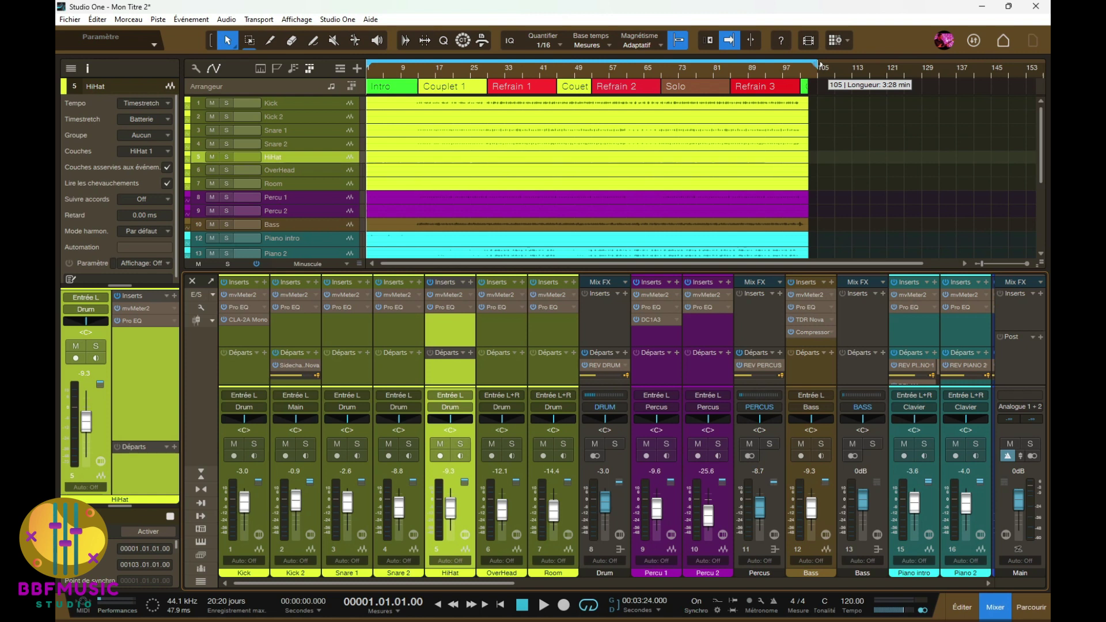
Deactivate the insert and send effects on all mixer channels at once, and check the channels across the mixer
{"action": "key", "text": "z"}
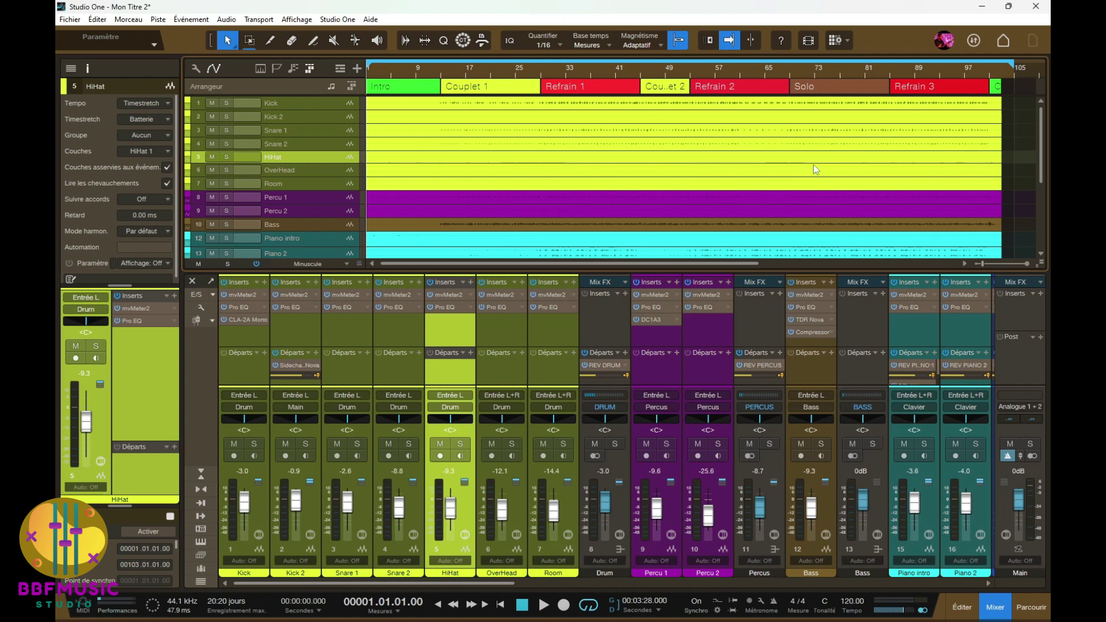
{"action": "left_click", "coordinate": [256, 264]}
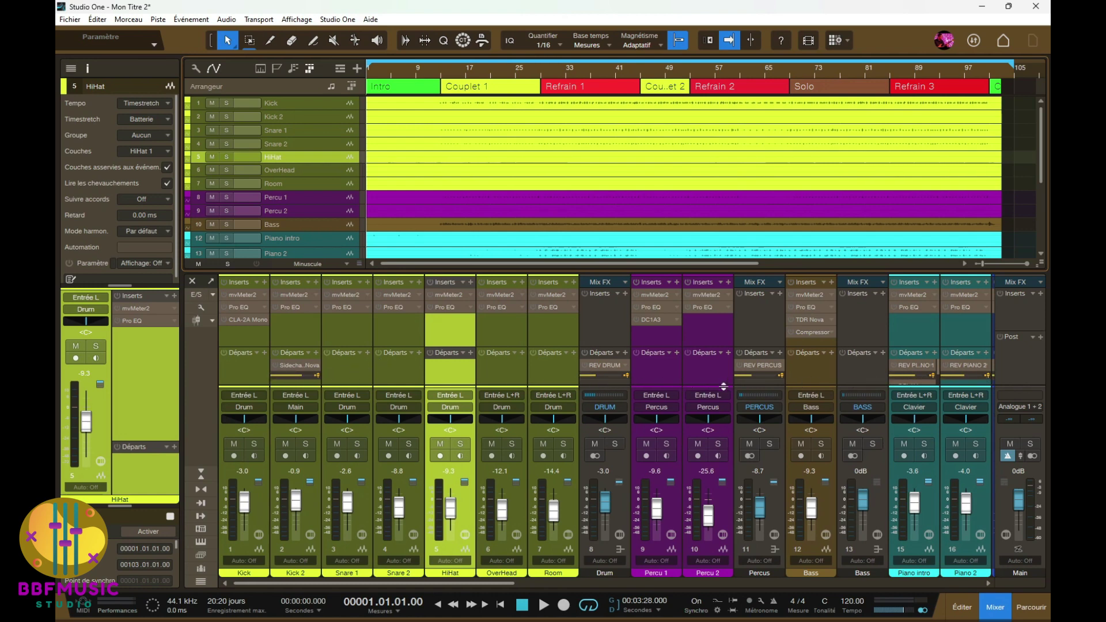
{"action": "left_click_drag", "start_coordinate": [492, 584], "coordinate": [455, 593]}
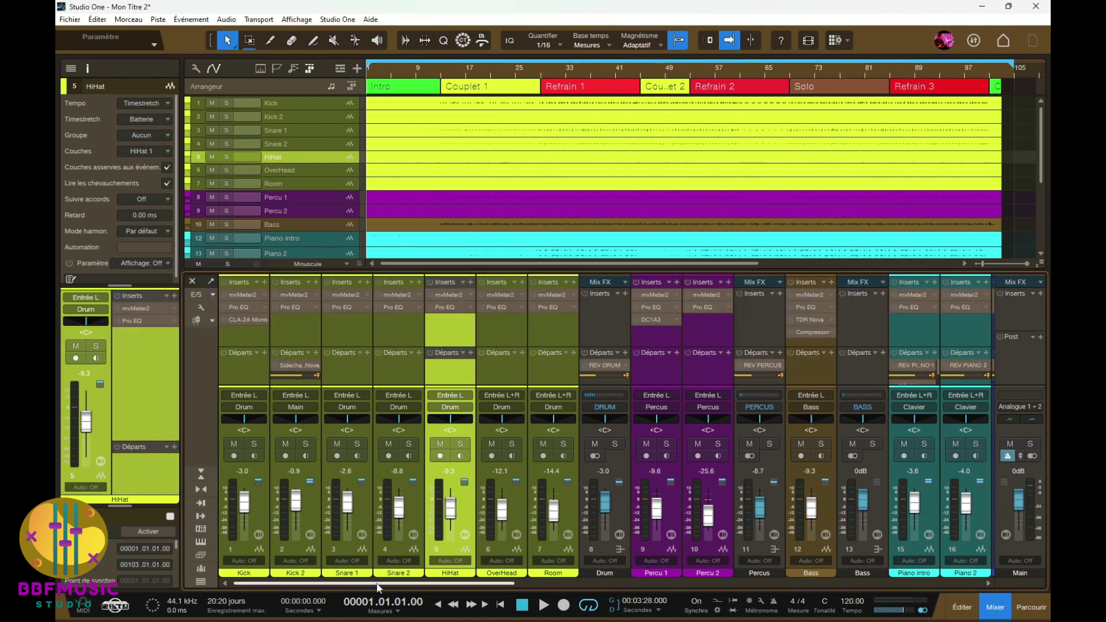
{"action": "mouse_move", "coordinate": [350, 585]}
{"action": "left_mouse_down"}
{"action": "mouse_move", "coordinate": [810, 583]}
{"action": "mouse_move", "coordinate": [334, 601]}
{"action": "left_mouse_up"}
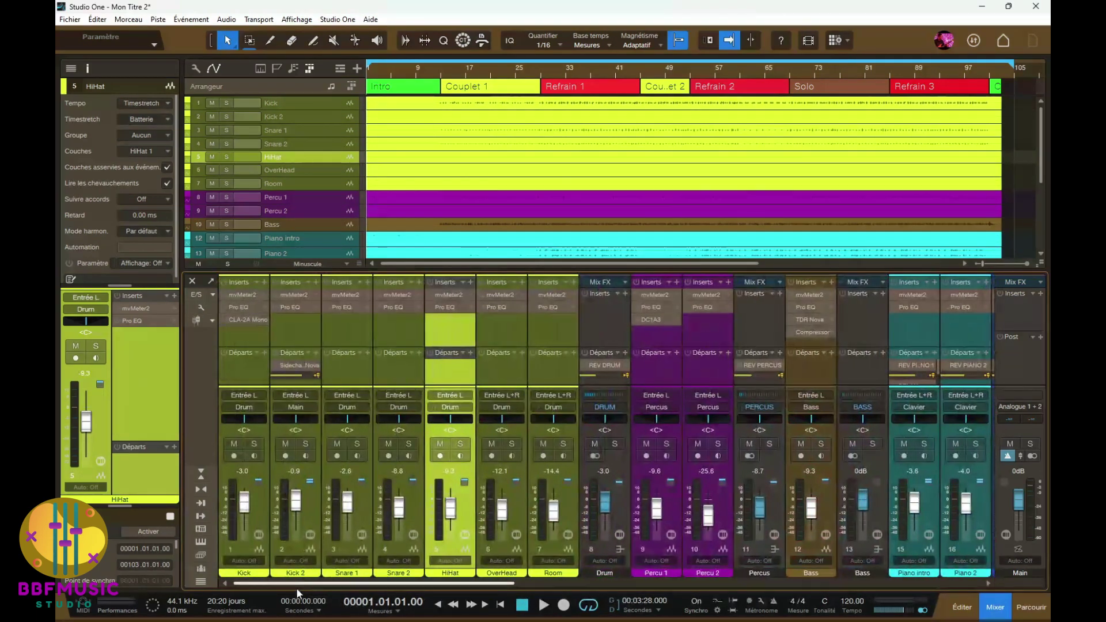
{"action": "left_click_drag", "start_coordinate": [249, 582], "coordinate": [280, 586]}
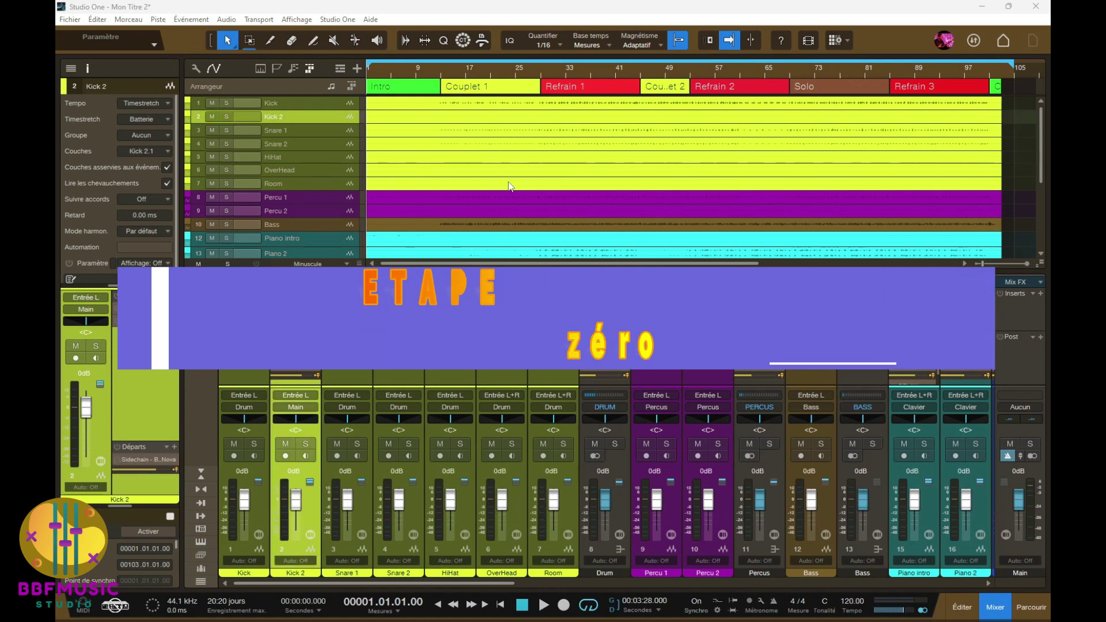
Open the stem export and review the channel sources from Main through the instruments and buses to MASTER
{"action": "left_click", "coordinate": [128, 19]}
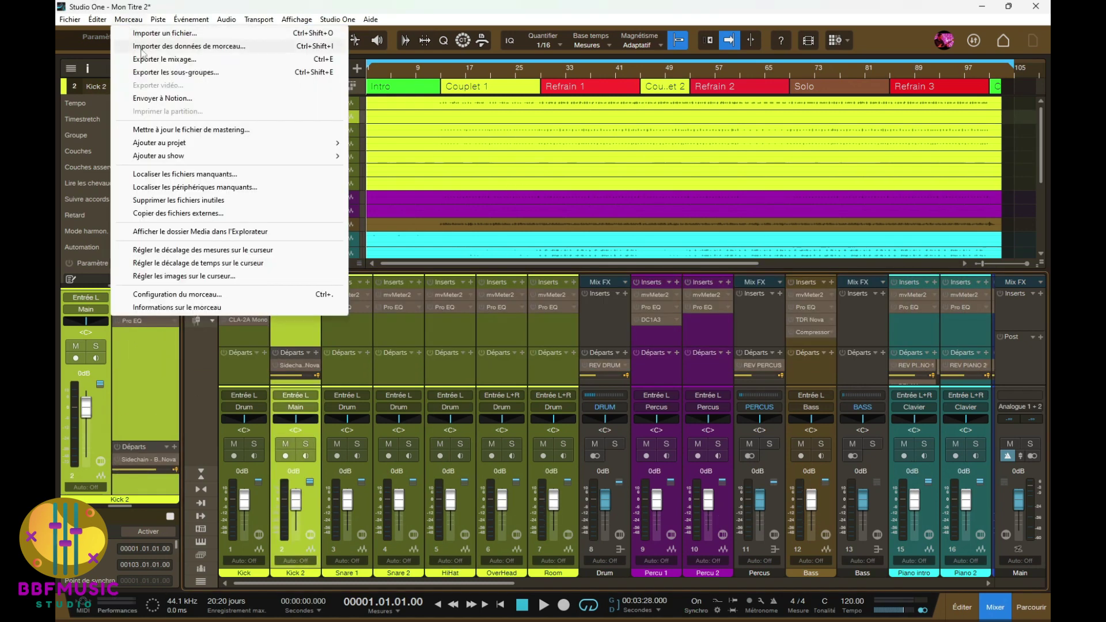
{"action": "left_click", "coordinate": [200, 74]}
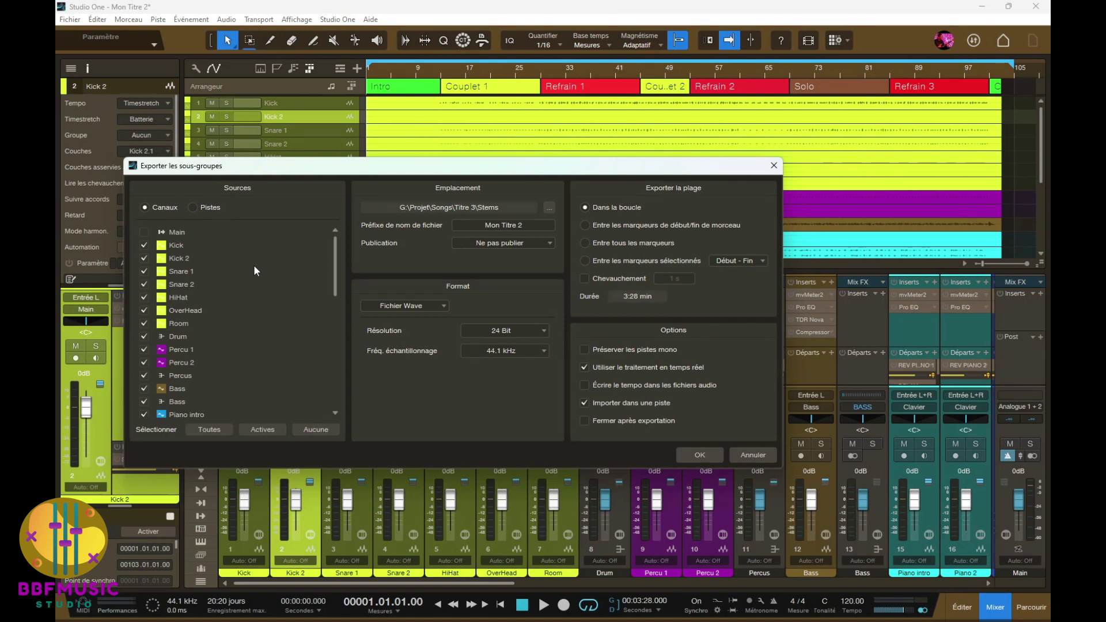
{"action": "scroll", "coordinate": [255, 266], "scroll_direction": "down", "scroll_amount": 3}
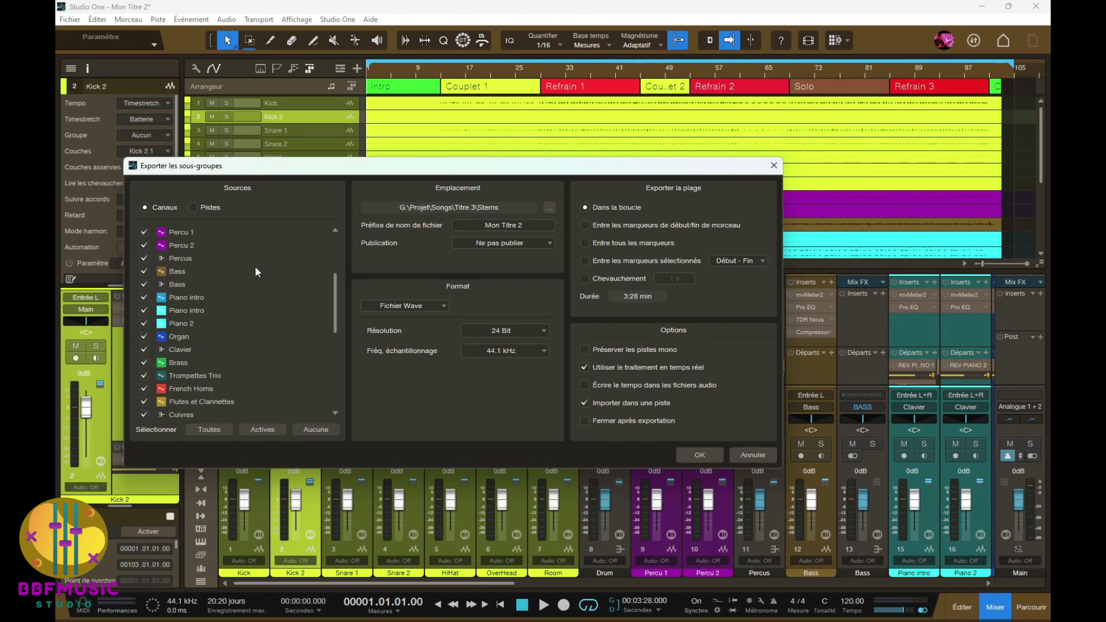
{"action": "scroll", "coordinate": [255, 266], "scroll_direction": "down", "scroll_amount": 6}
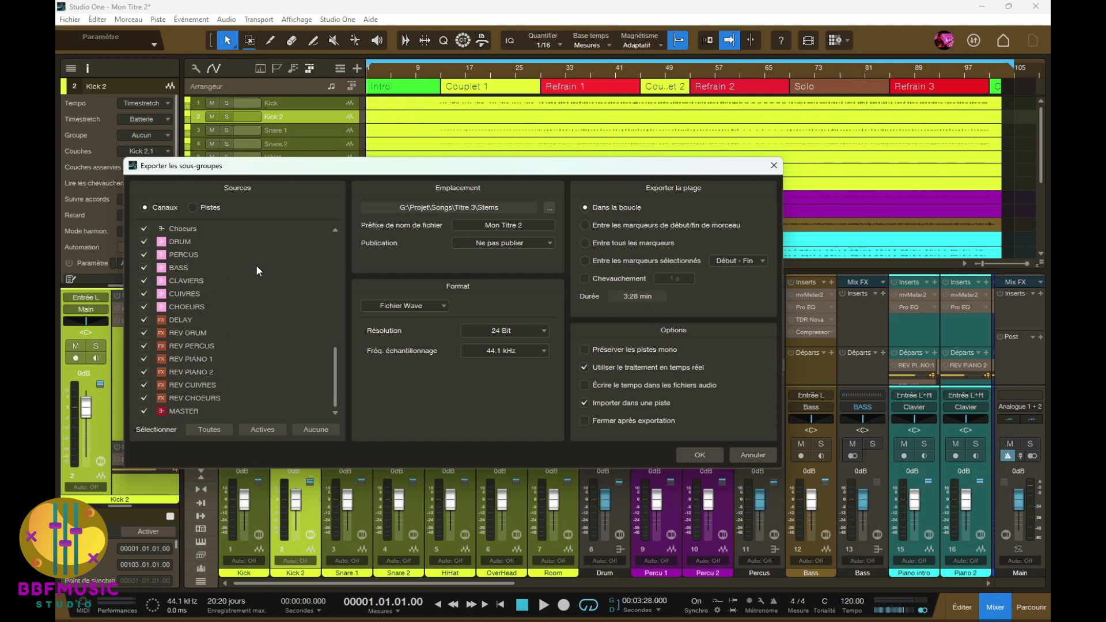
{"action": "scroll", "coordinate": [256, 264], "scroll_direction": "up", "scroll_amount": 3}
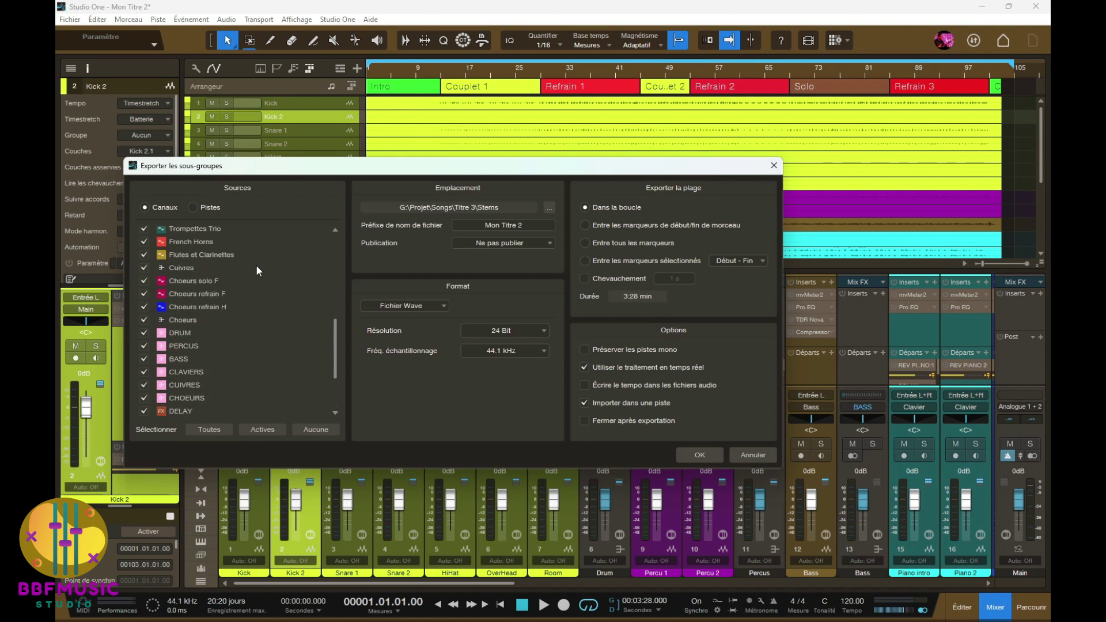
{"action": "scroll", "coordinate": [255, 264], "scroll_direction": "up", "scroll_amount": 8}
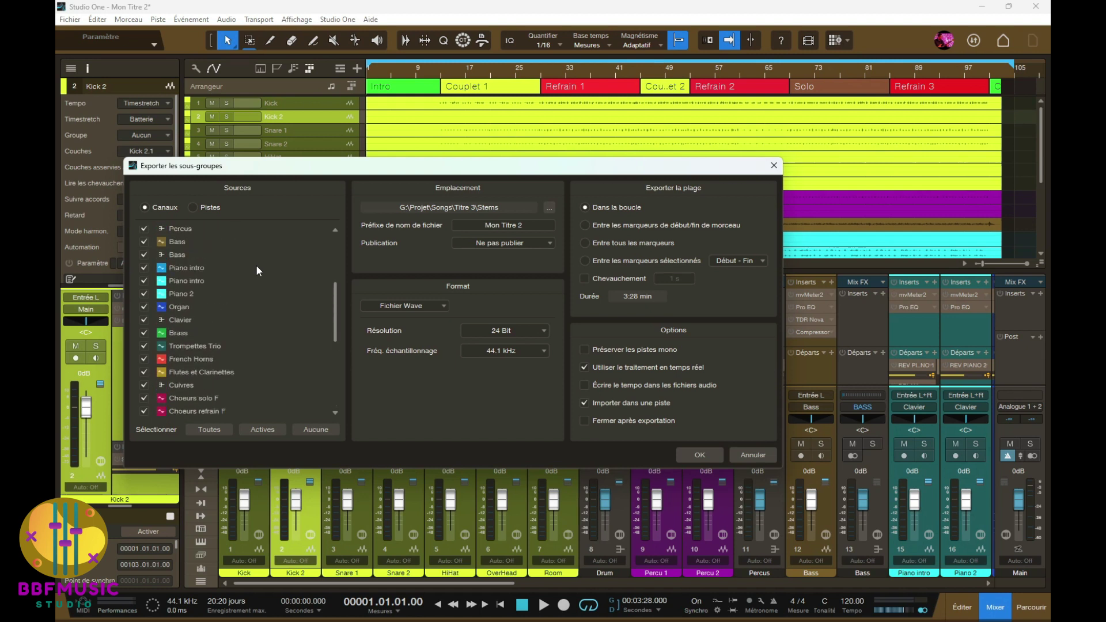
Switch the stem export sources from channels to tracks and check the track list from Kick to Chill Hop
{"action": "left_click", "coordinate": [191, 208]}
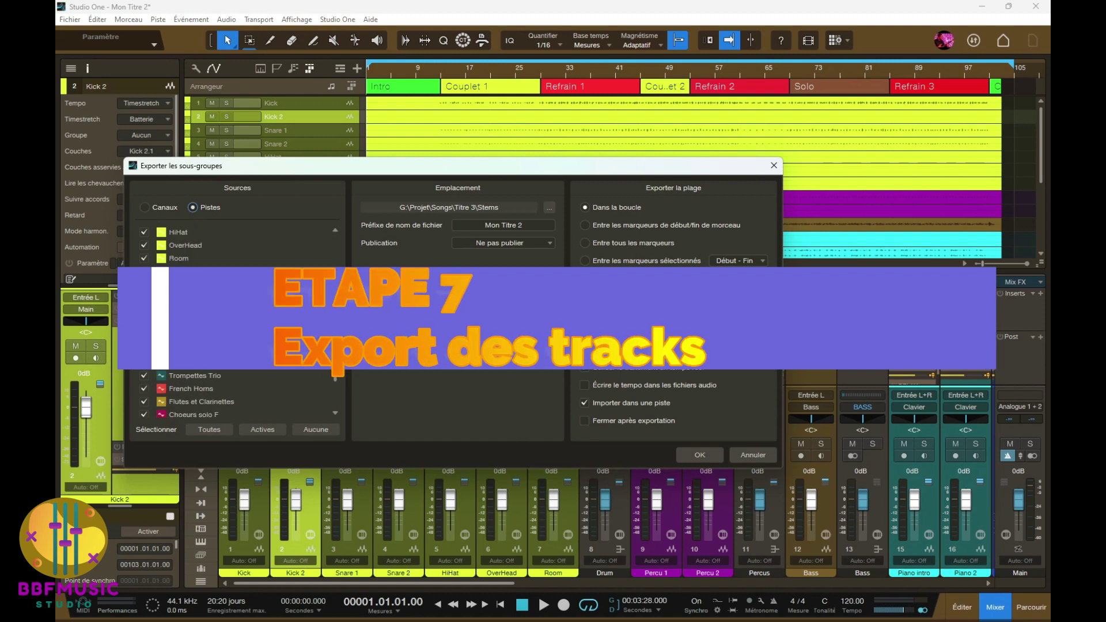
{"action": "scroll", "coordinate": [236, 316], "scroll_direction": "down", "scroll_amount": 1}
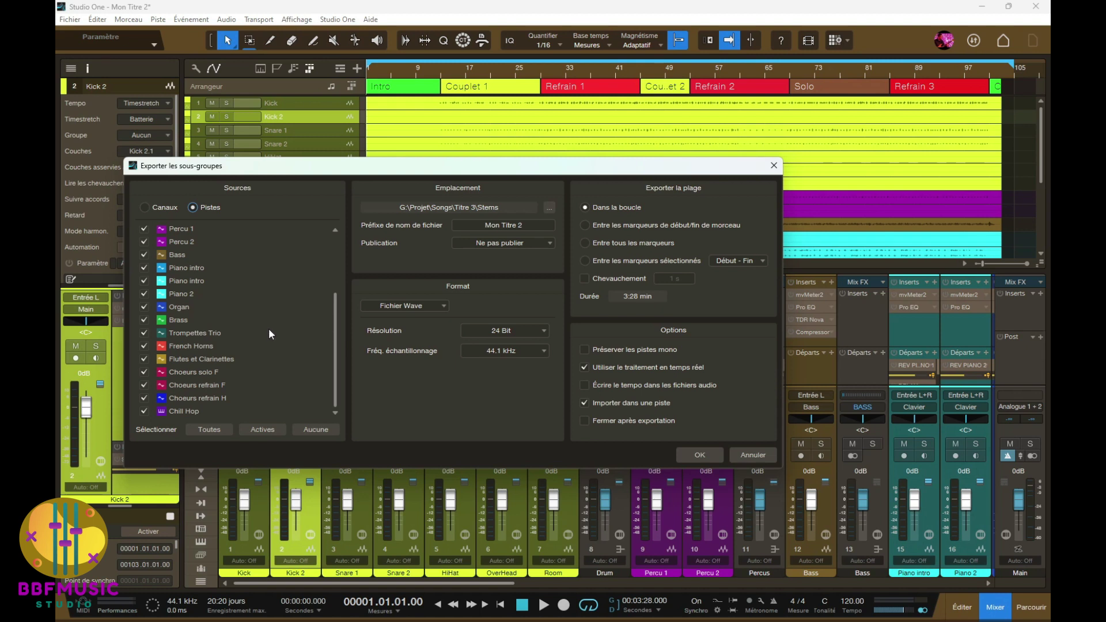
{"action": "scroll", "coordinate": [282, 320], "scroll_direction": "up", "scroll_amount": 3}
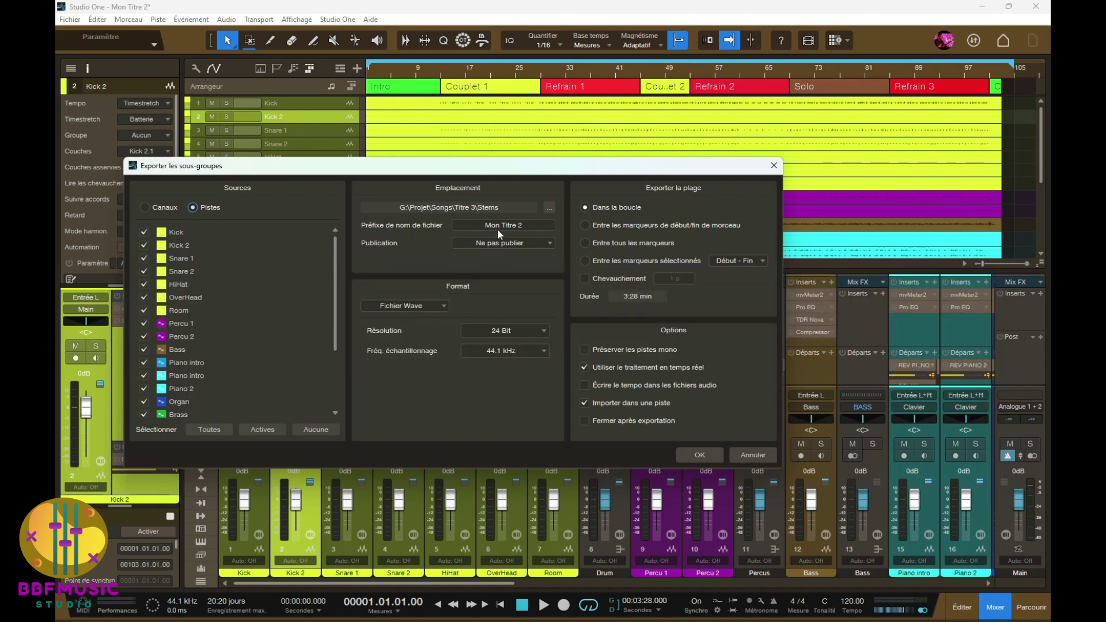
Examine the stem export's file name prefix, Wave format, resolution and sample rate, and cancel the export
{"action": "left_click", "coordinate": [526, 224]}
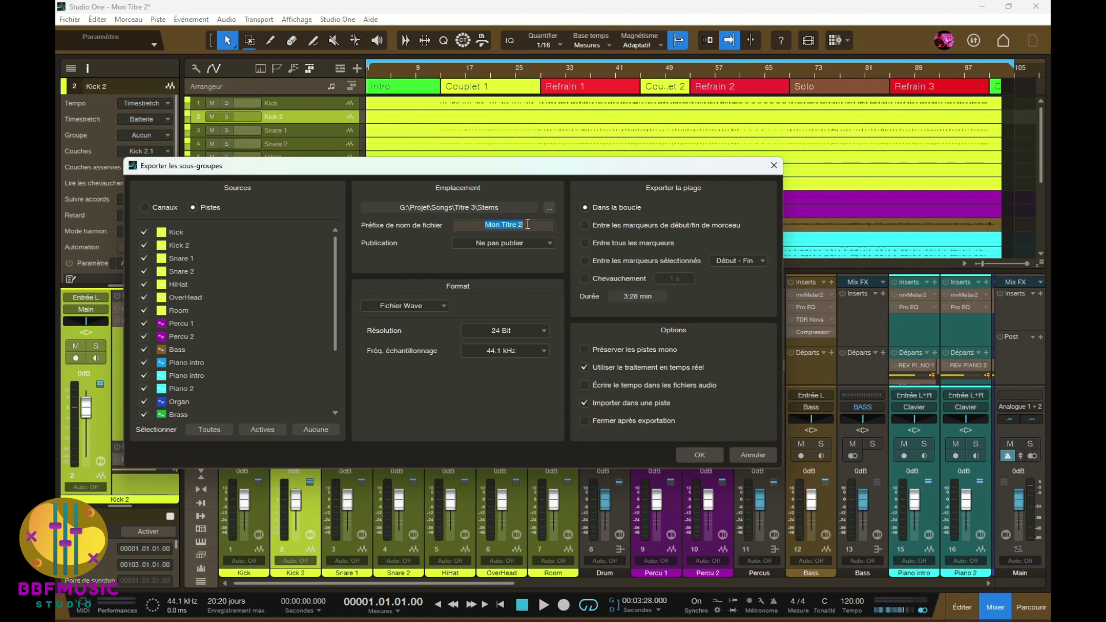
{"action": "left_click", "coordinate": [527, 224]}
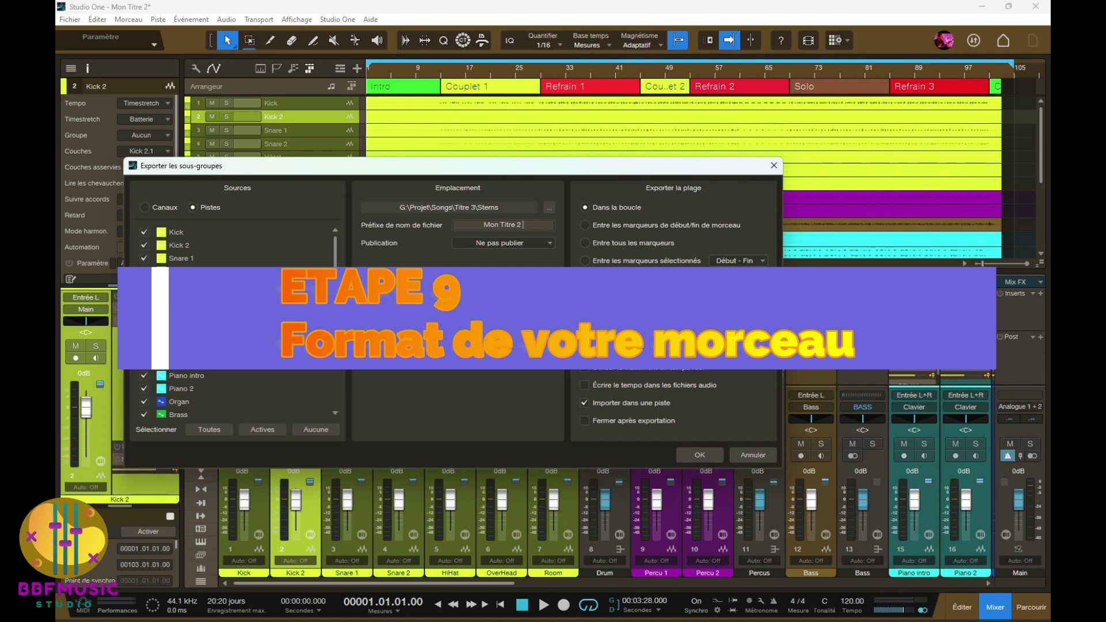
{"action": "left_click_drag", "start_coordinate": [520, 170], "coordinate": [673, 155]}
{"action": "key", "text": "Tab"}
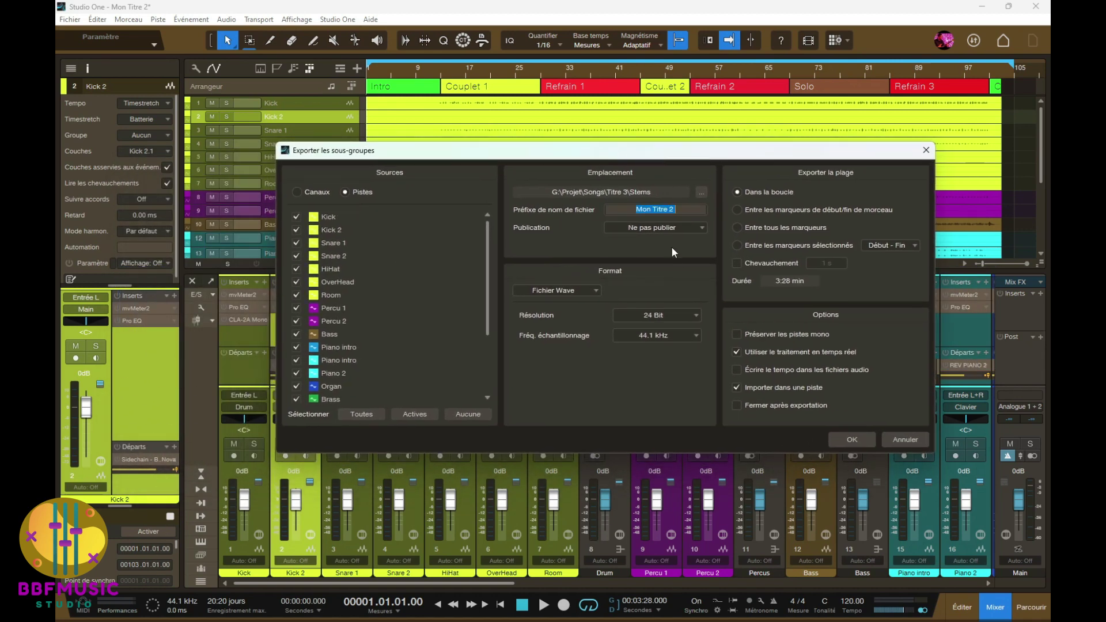
{"action": "left_click", "coordinate": [679, 269]}
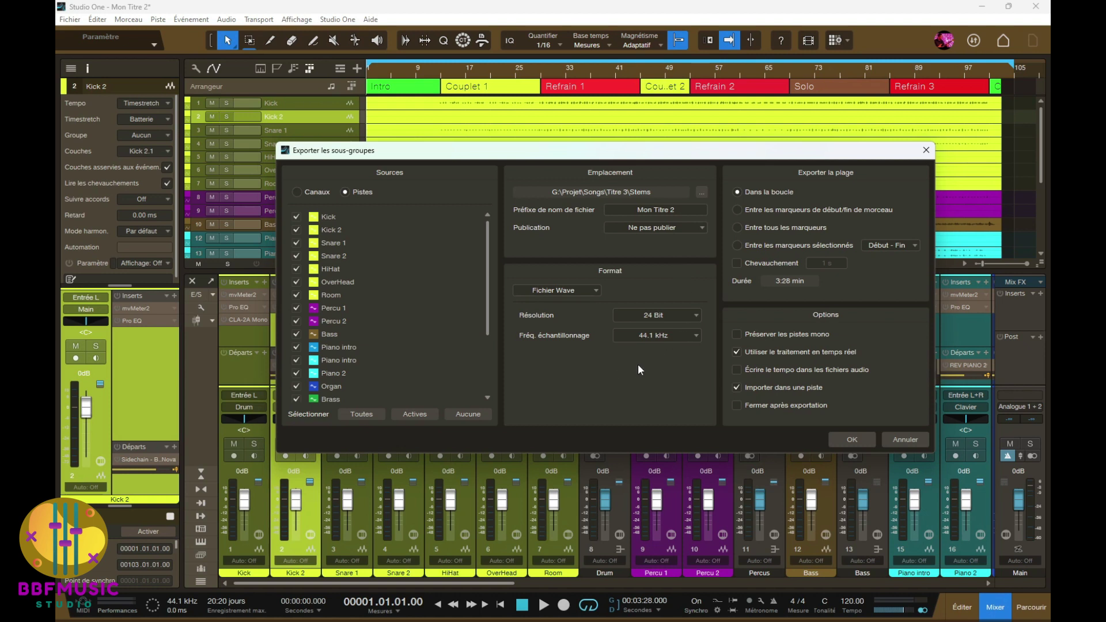
{"action": "left_click", "coordinate": [904, 439]}
Bring up the song's export and configuration commands
{"action": "left_click", "coordinate": [127, 19]}
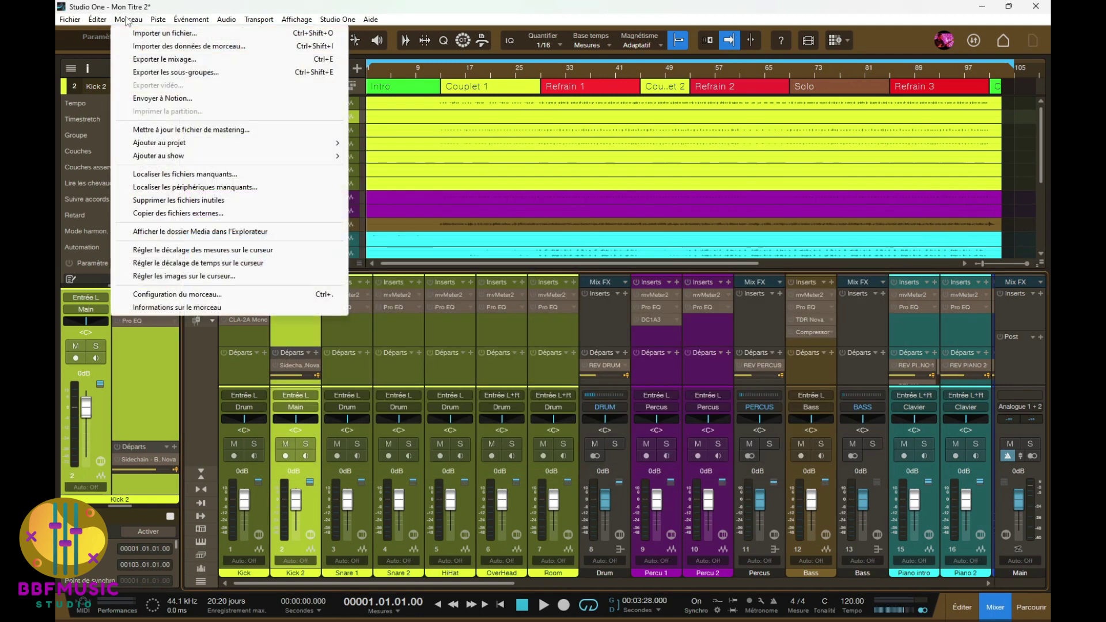